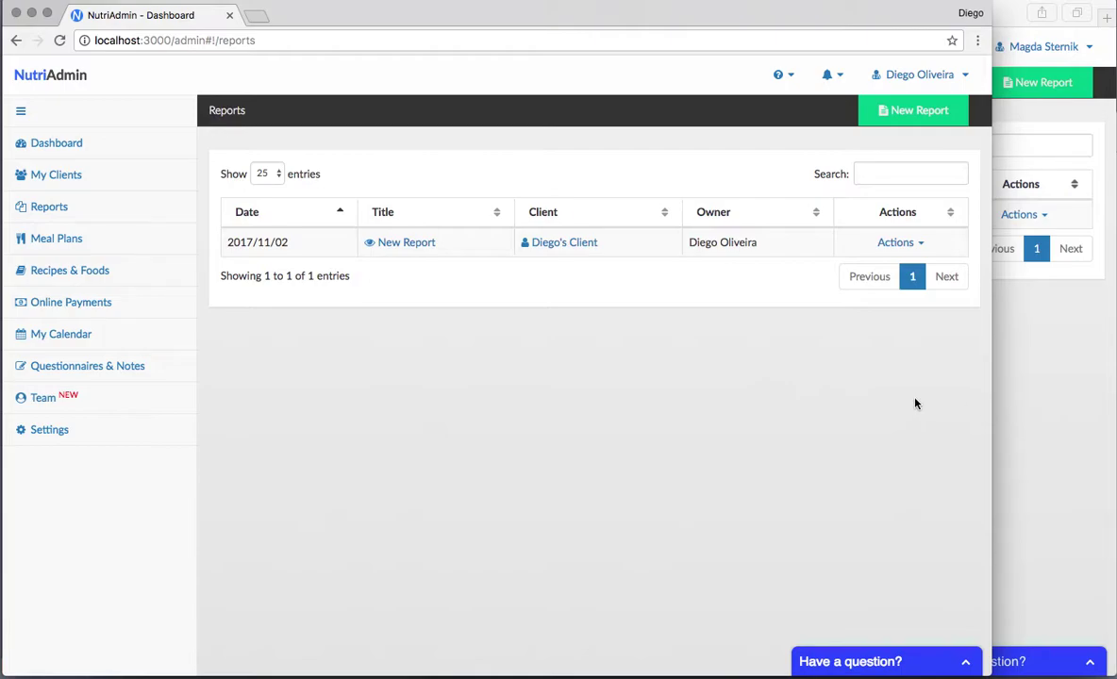
Toggle between the owner's and the teammate's windows to compare their Reports lists showing New Report.
click(1015, 392)
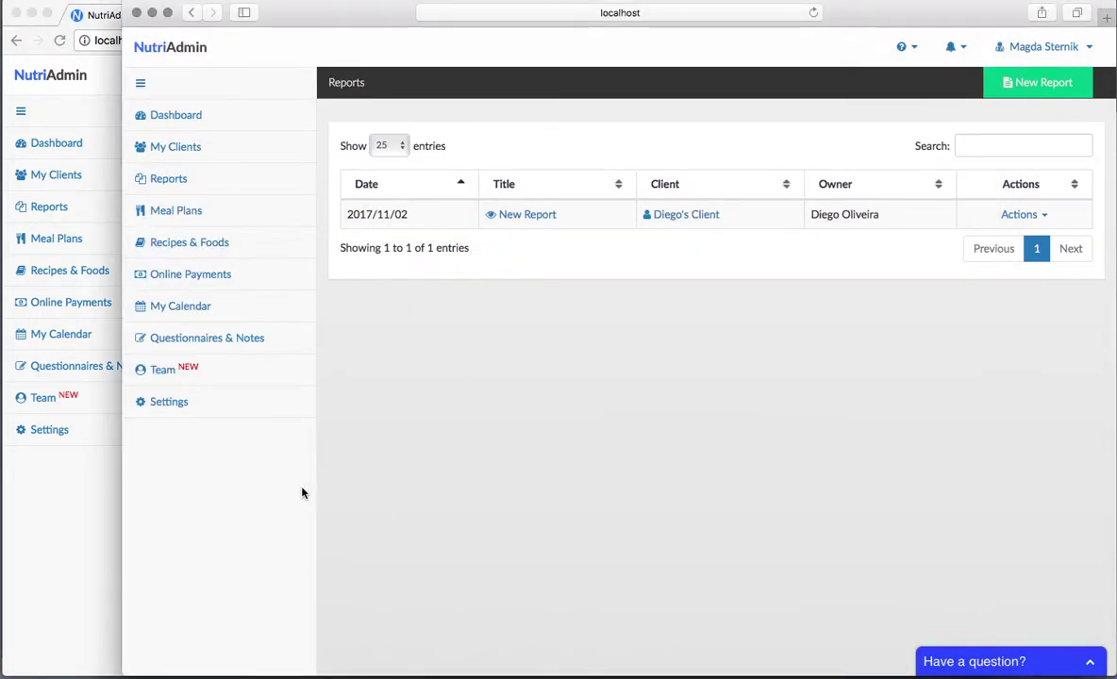
click(74, 511)
click(1000, 447)
click(100, 569)
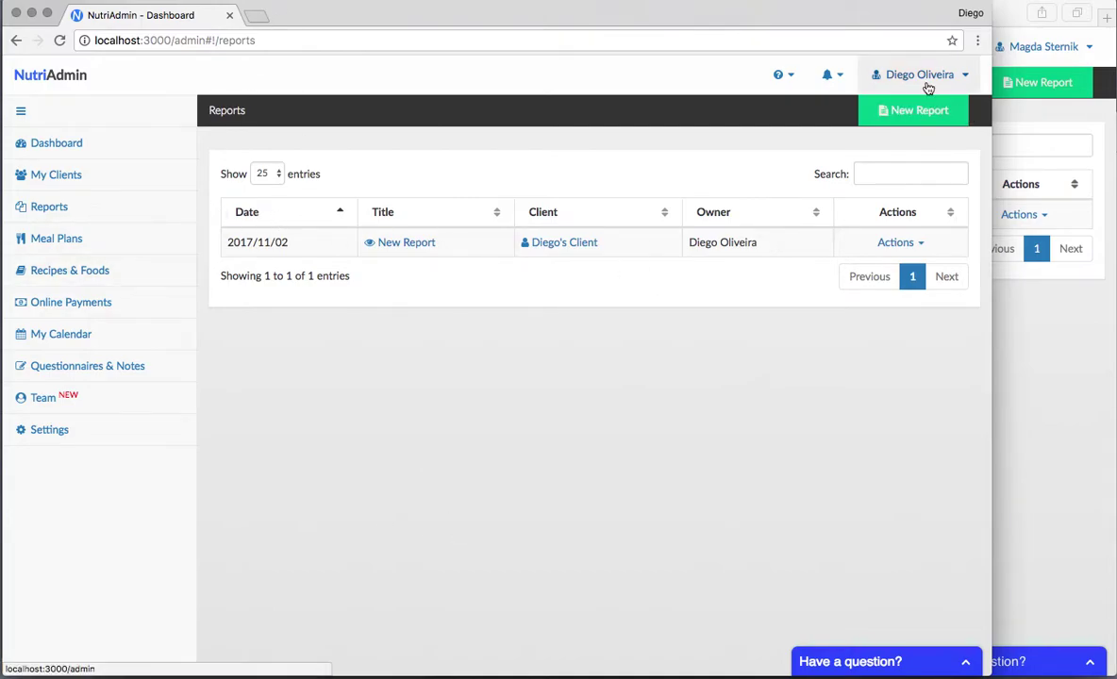
key(super+Tab)
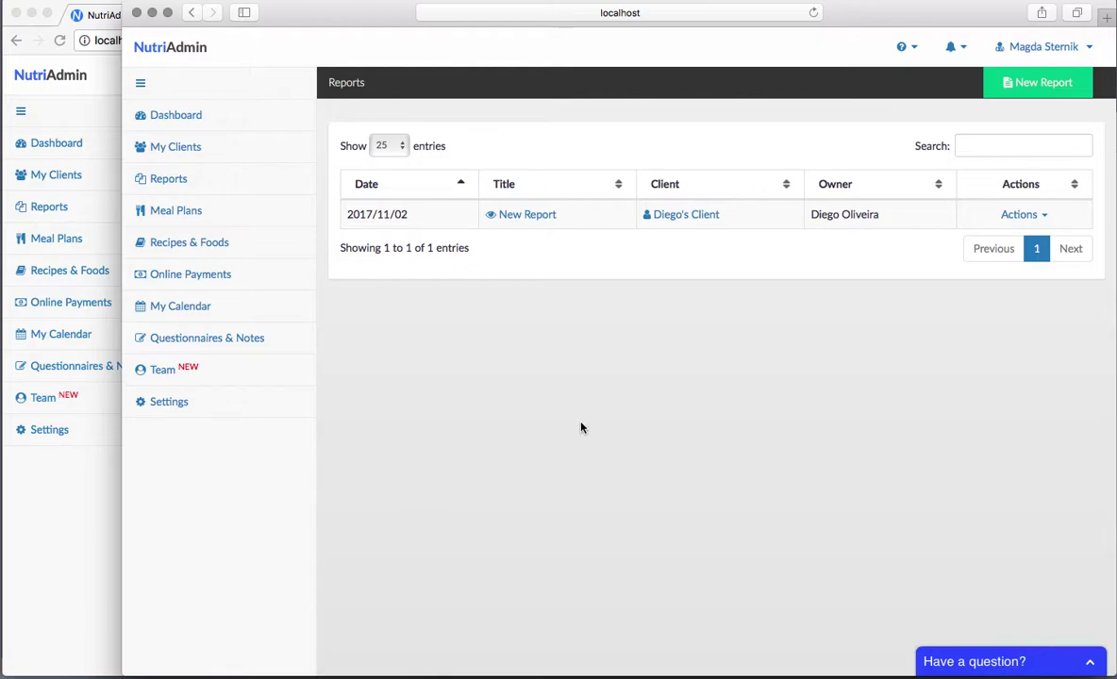
click(81, 534)
Check the New Report's owner name in the owner's Reports list.
click(1076, 383)
click(109, 482)
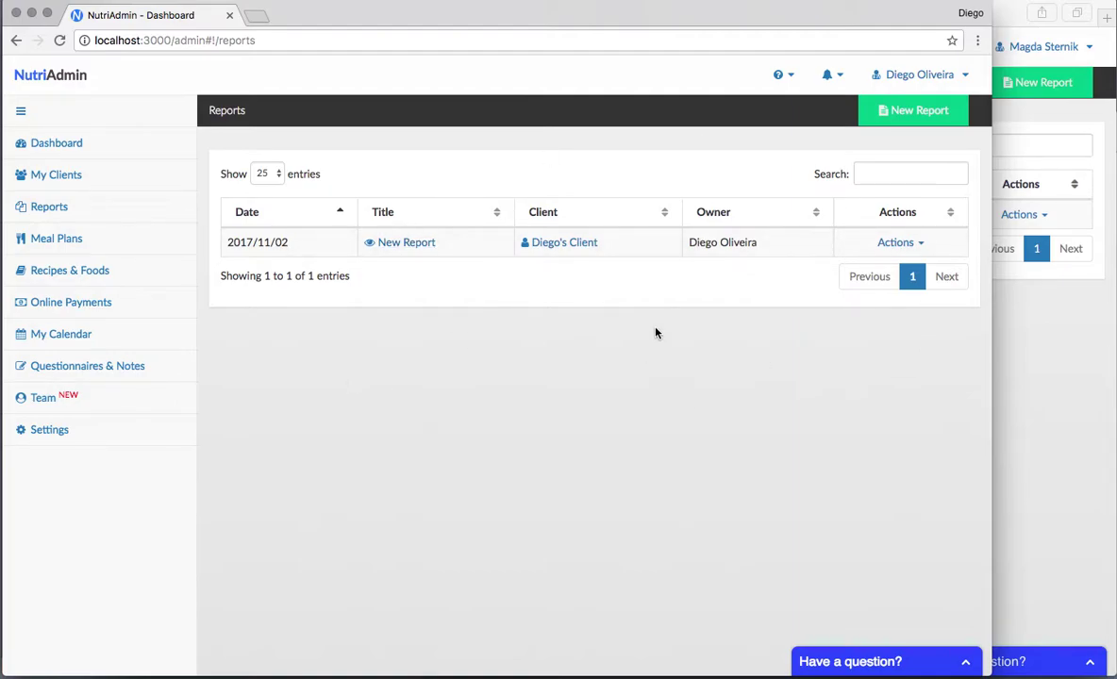
triple_click(706, 245)
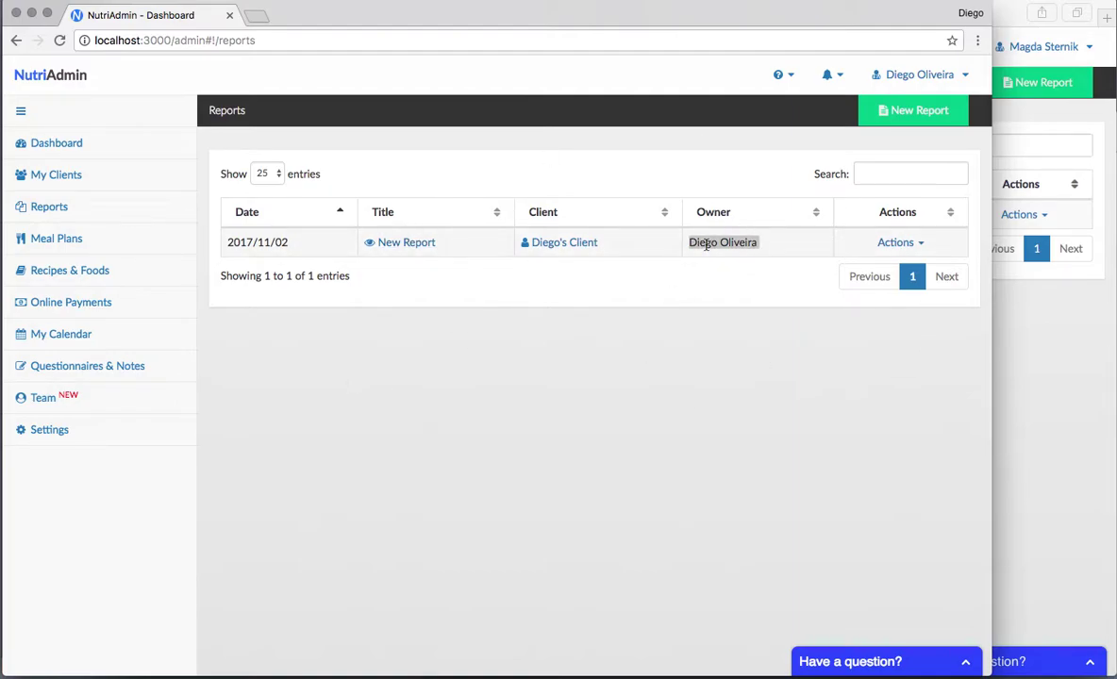
click(696, 391)
Check the owner shown in the teammate's Reports list, then return to the owner's window.
click(1046, 379)
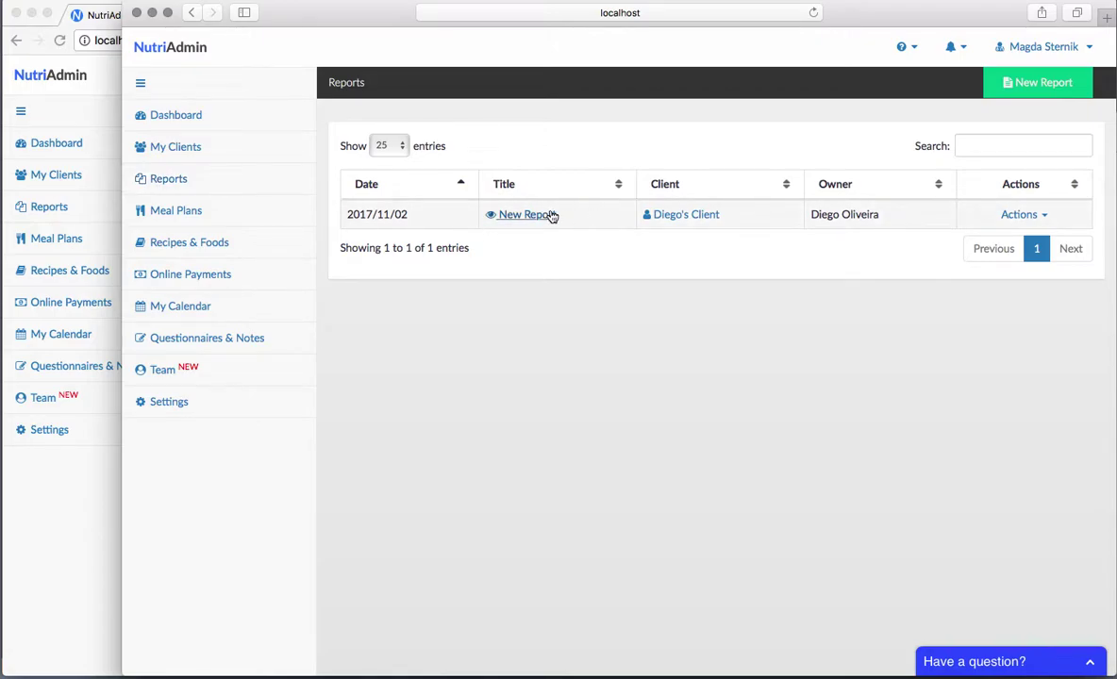
triple_click(846, 217)
click(847, 218)
click(24, 500)
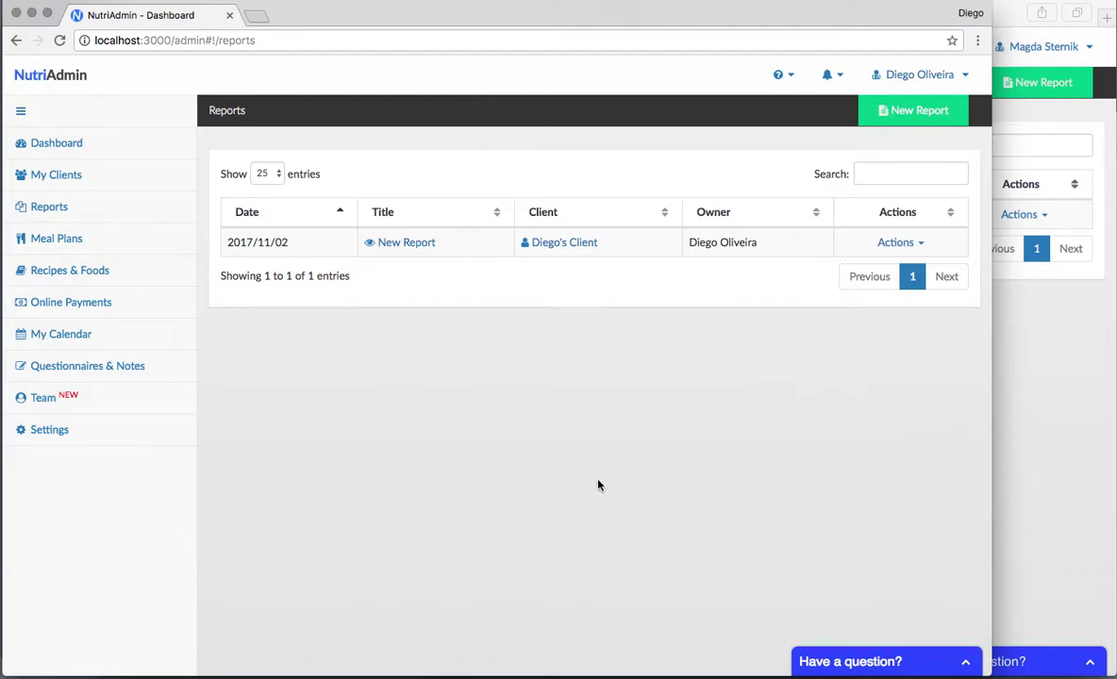
click(1092, 393)
Add the line 'this is edited' below 'hello' in New Report and save it.
click(51, 504)
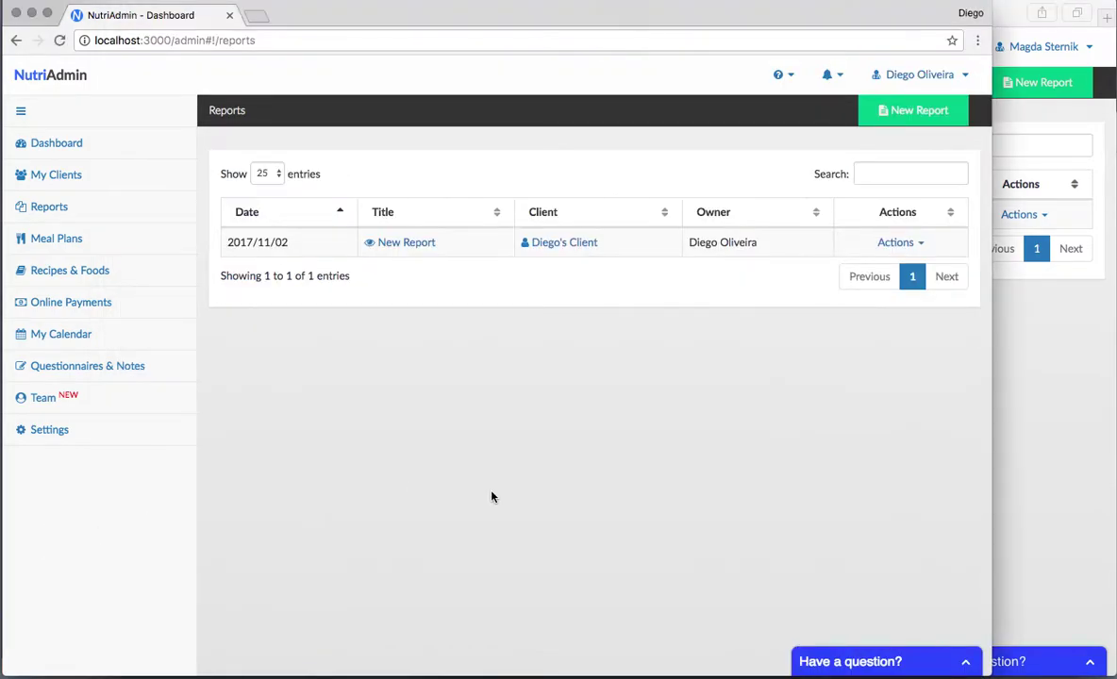
click(406, 243)
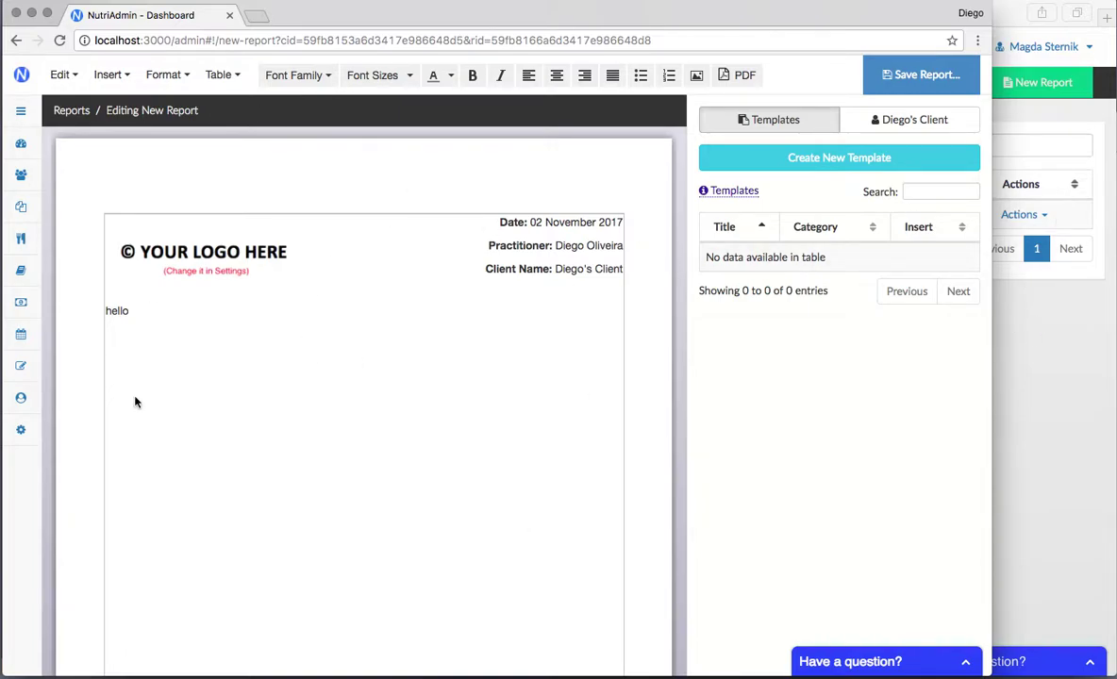
click(194, 329)
text(this is edited)
click(877, 85)
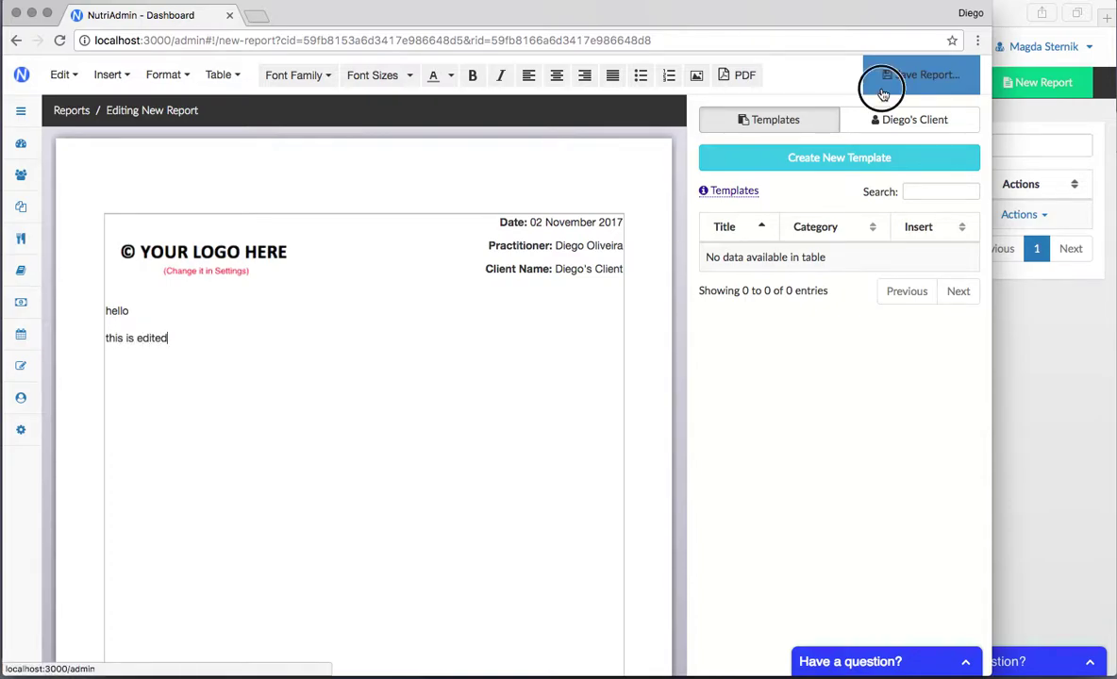
click(899, 130)
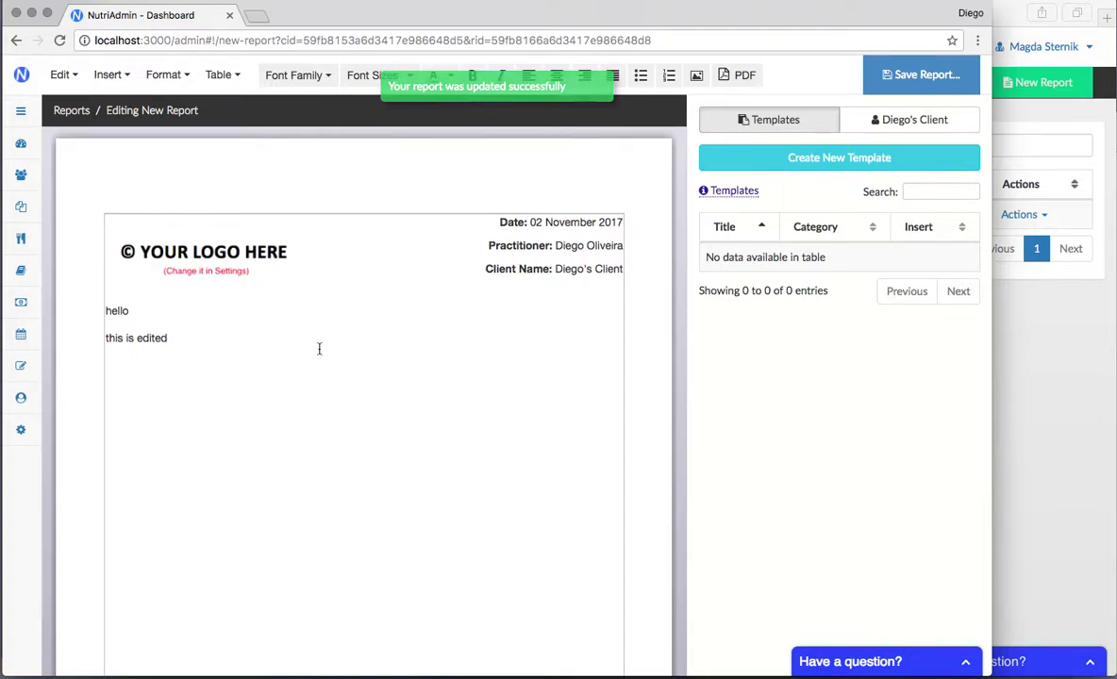
Reload the report to confirm the 'this is edited' line persisted.
click(60, 40)
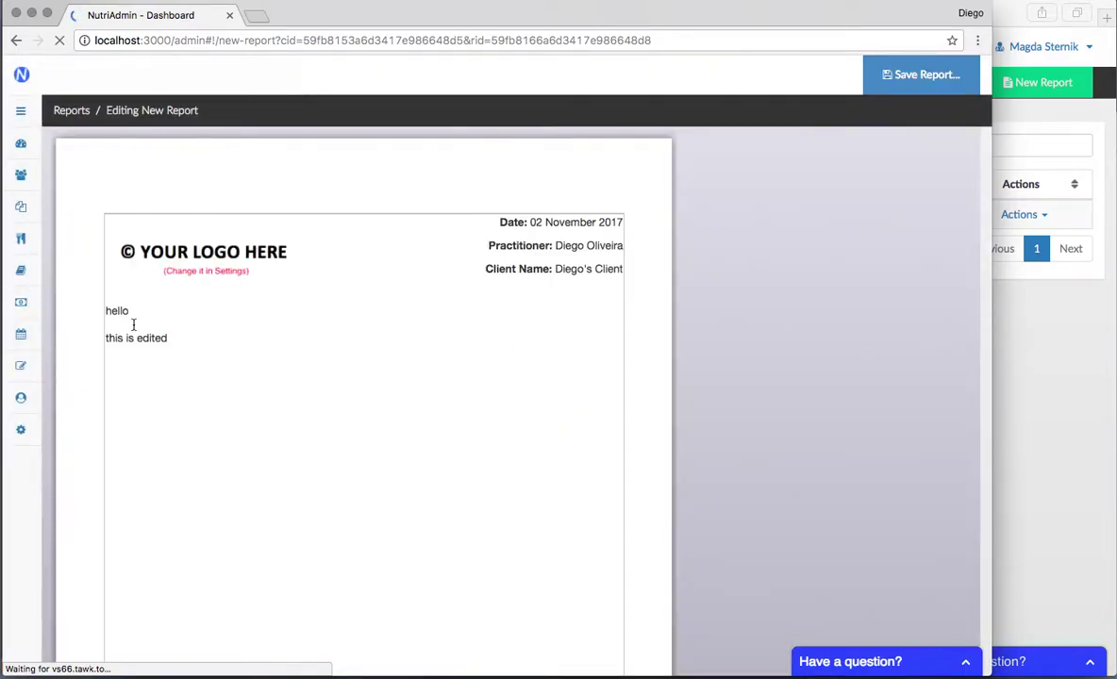
triple_click(130, 337)
click(334, 407)
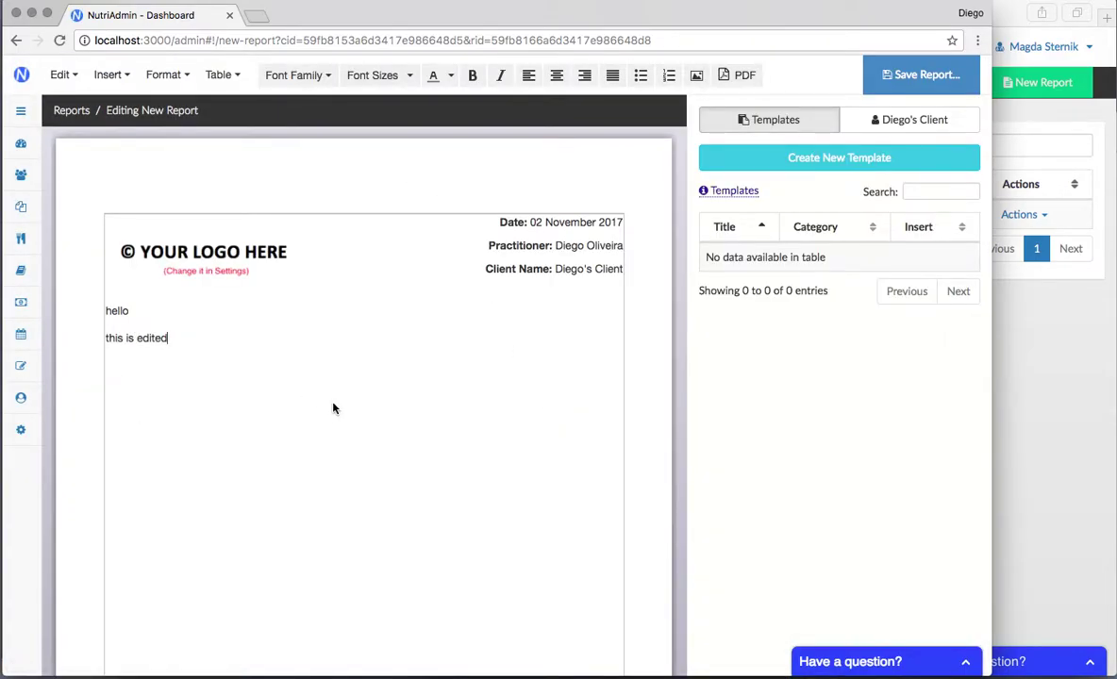
click(1049, 410)
Sort the teammate's Reports list by Title and open New Report.
click(483, 175)
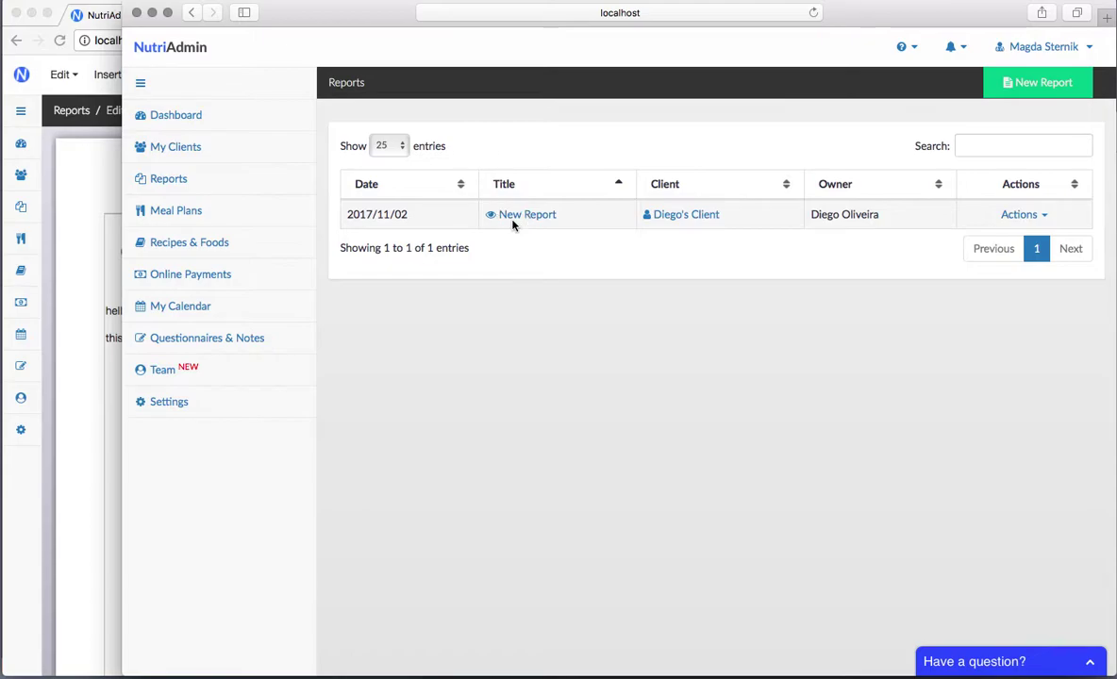
triple_click(832, 215)
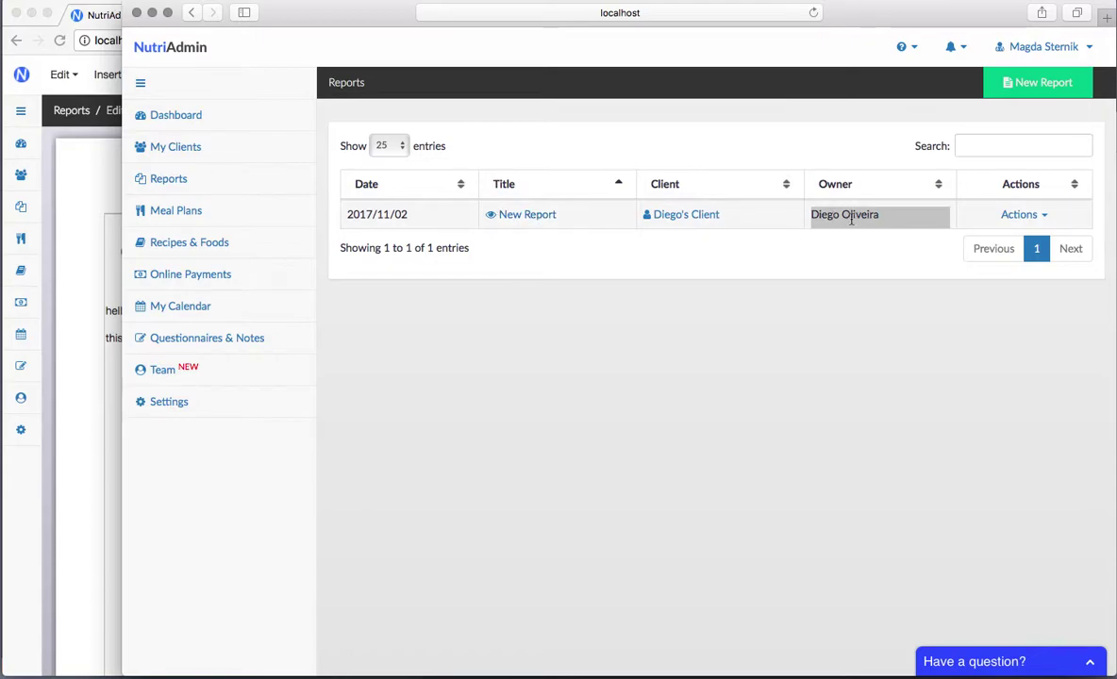
click(515, 215)
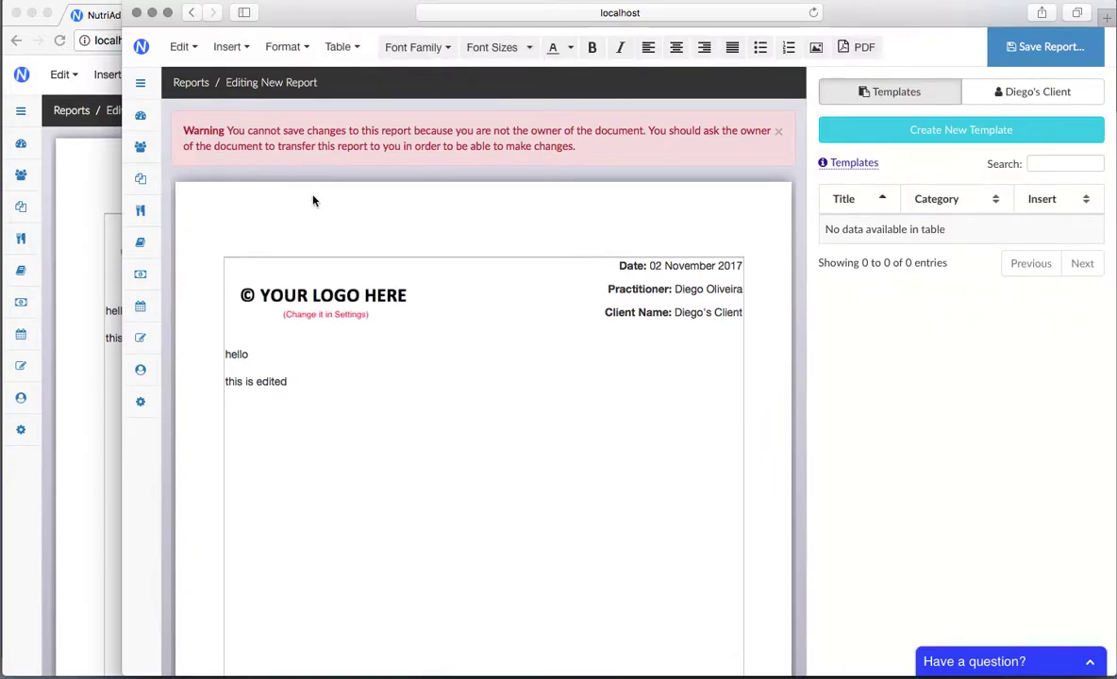
Attempt to save New Report as the teammate, which is refused for non-owners.
click(265, 137)
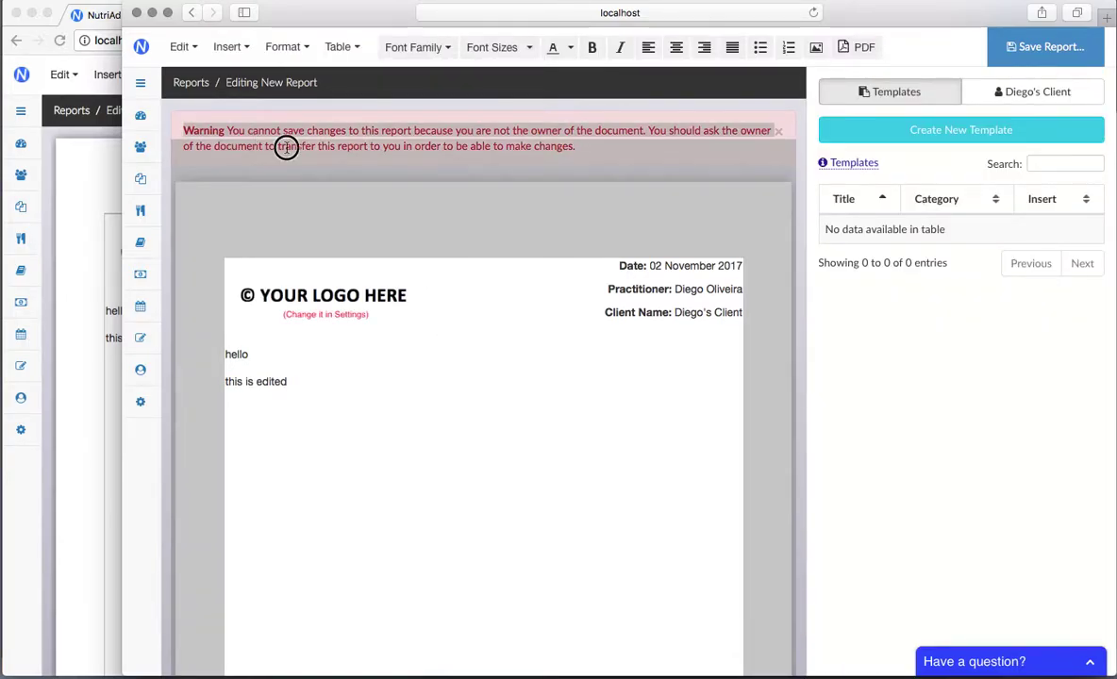
click(444, 146)
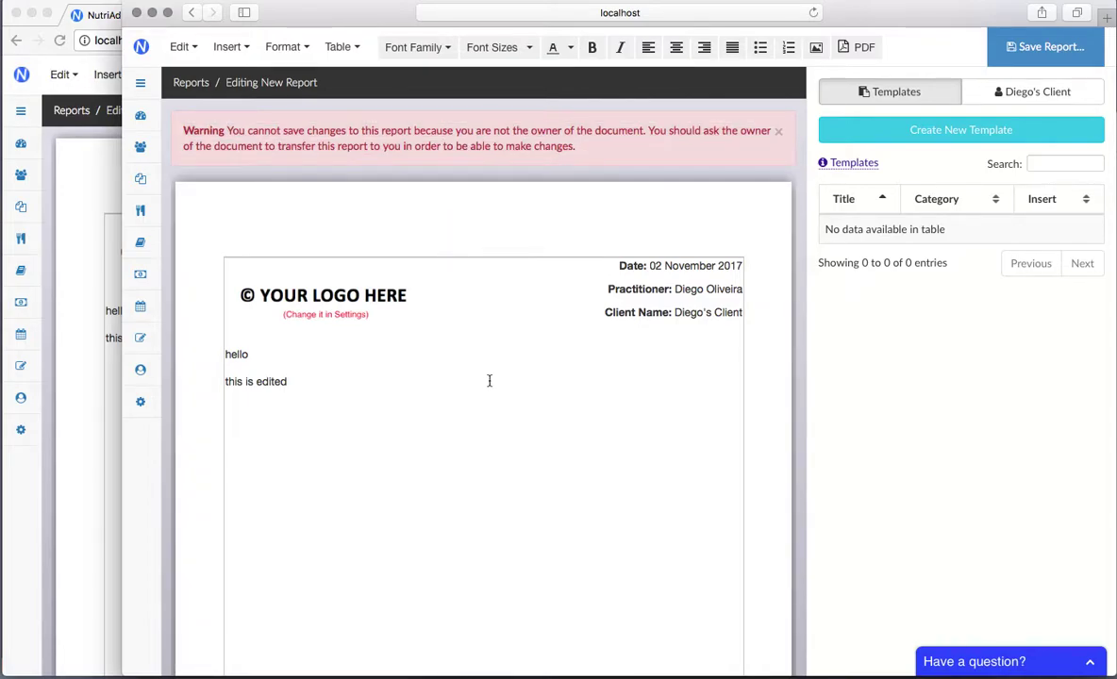
click(1046, 46)
click(1042, 98)
Return both the teammate's and the owner's windows to the Reports list.
click(213, 333)
click(191, 82)
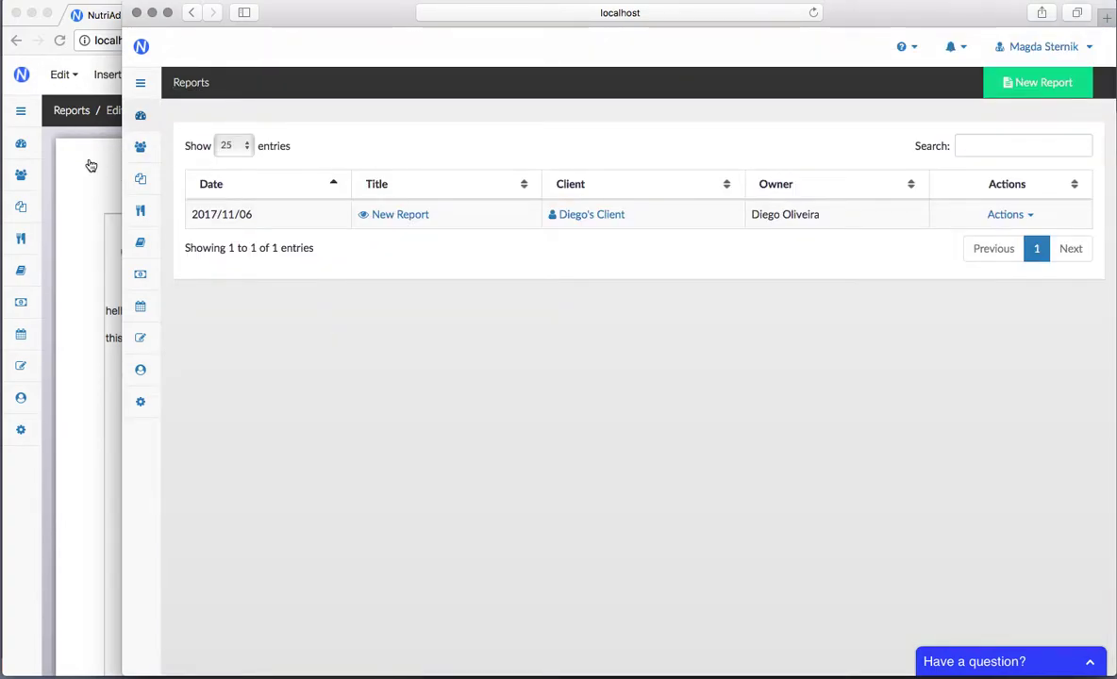
click(89, 170)
click(68, 110)
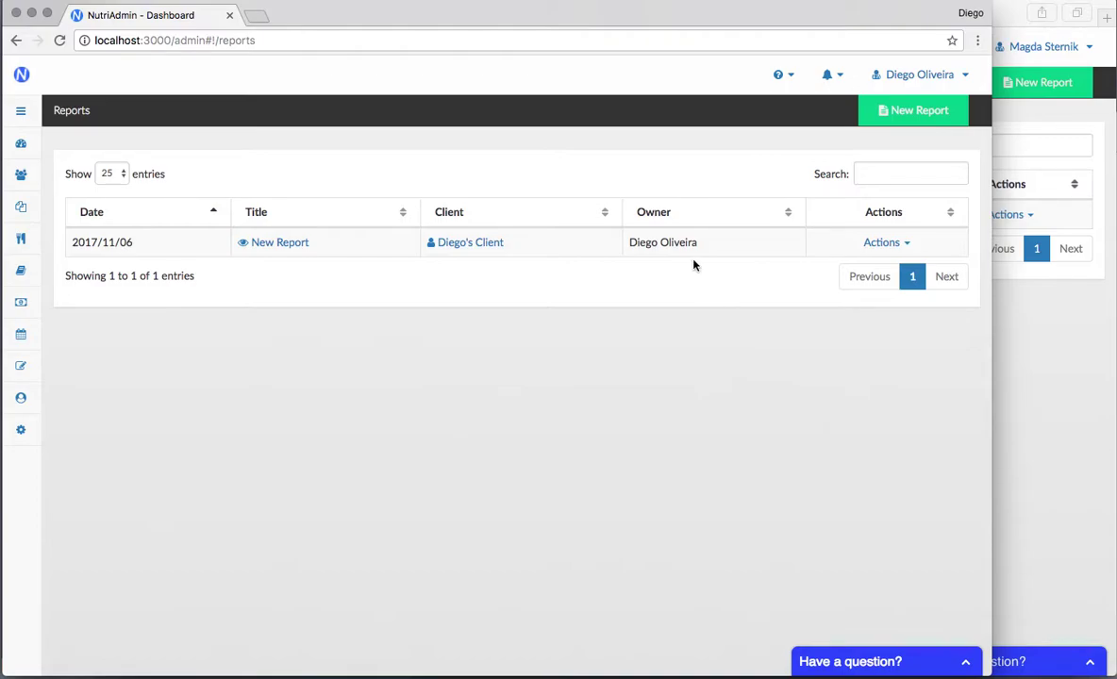
Compare the Owner column in both windows, ending on the owner's window.
drag(693, 243, 629, 242)
click(1005, 415)
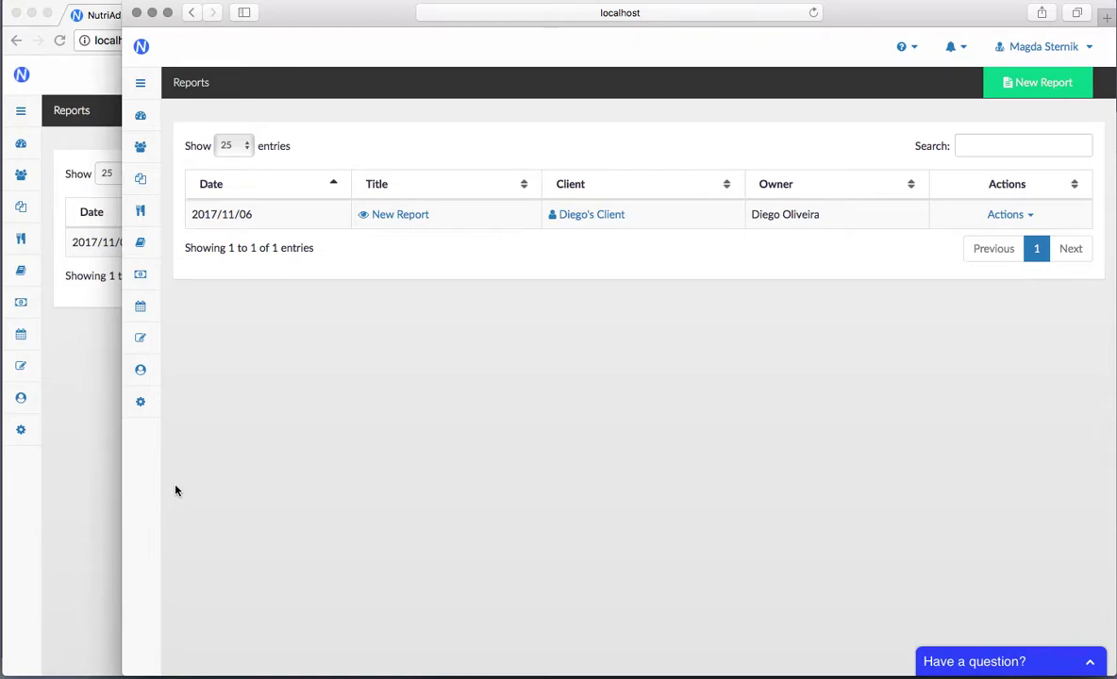
click(66, 473)
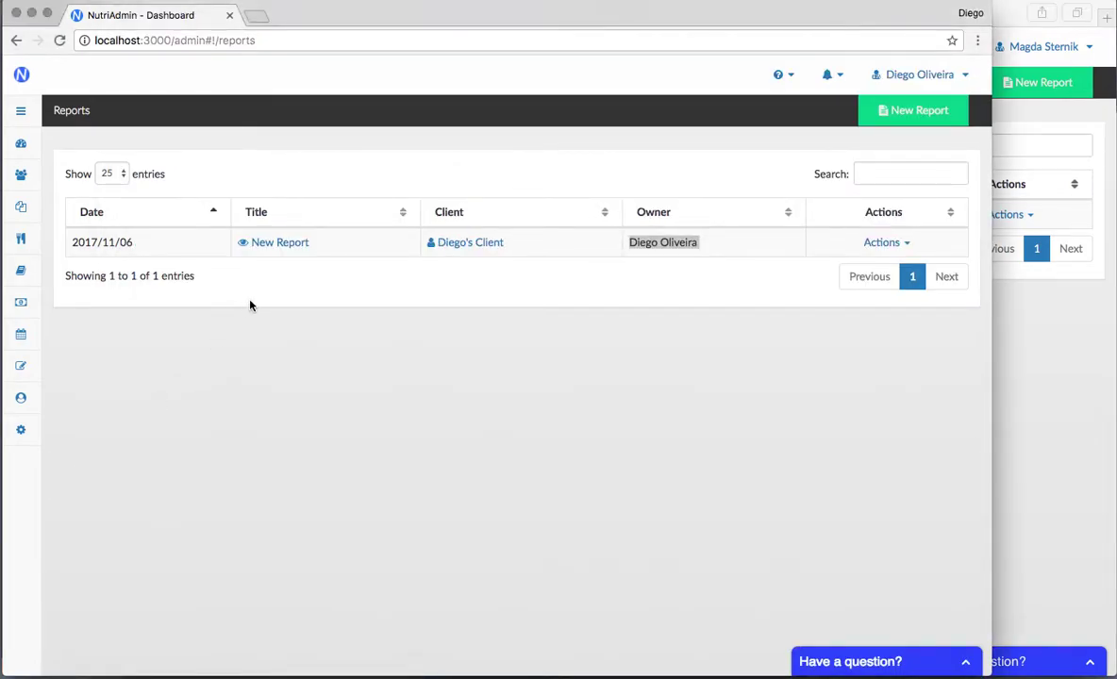
click(250, 305)
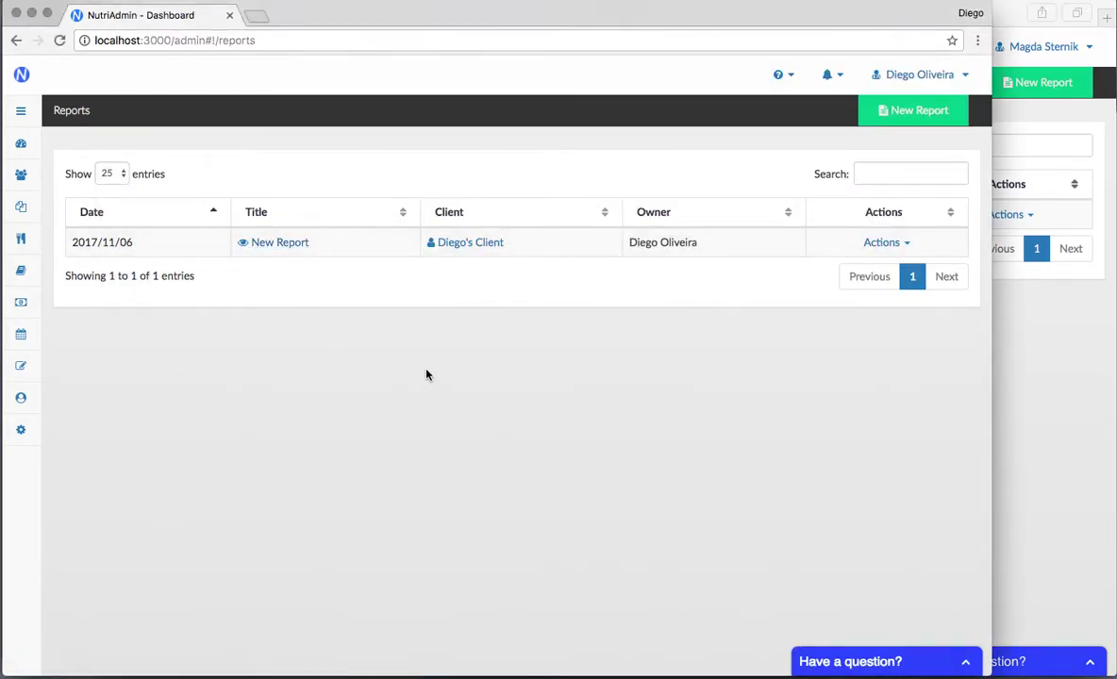
click(1108, 360)
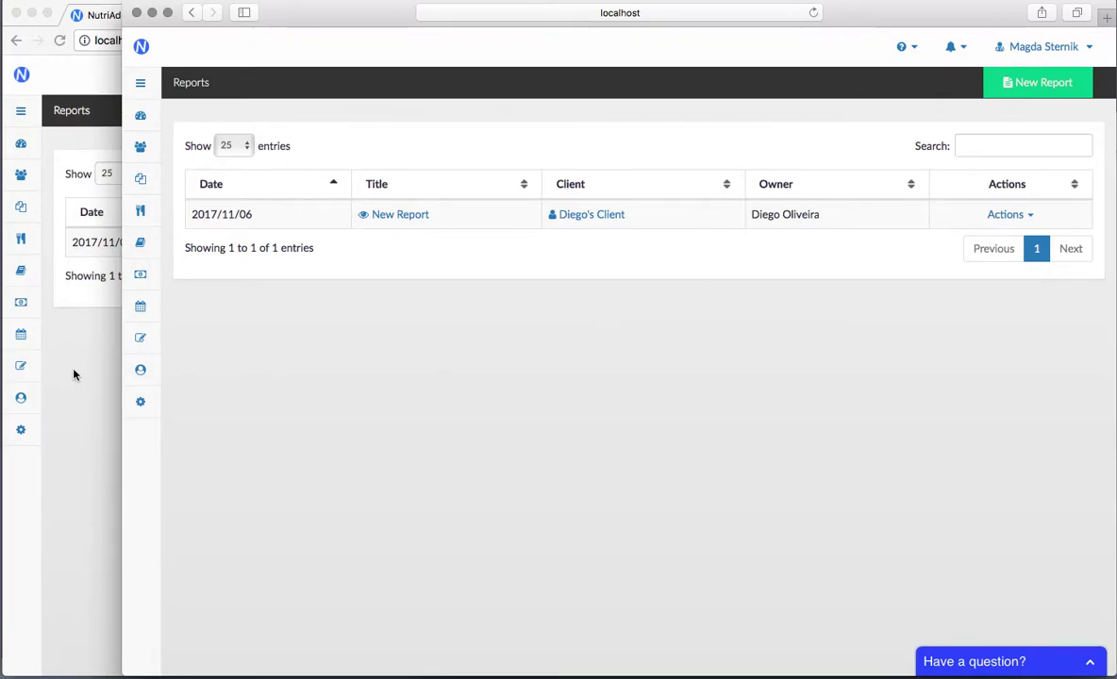
click(86, 404)
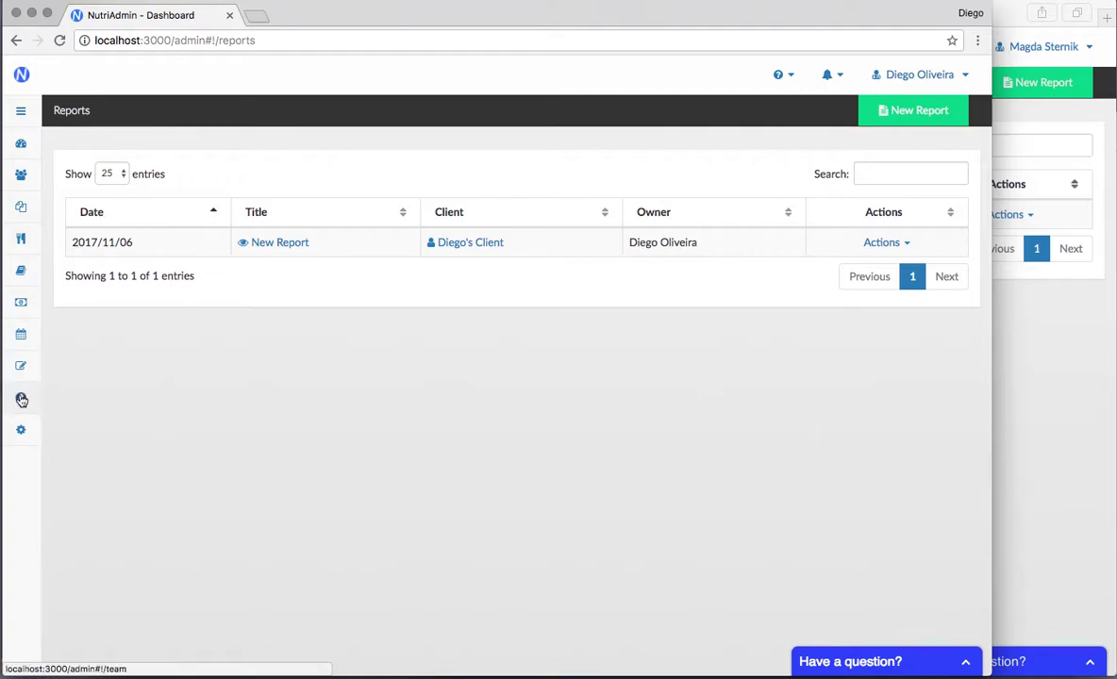
Expand the sidebar and go to Team > Transfer for ownership transfer options.
click(23, 111)
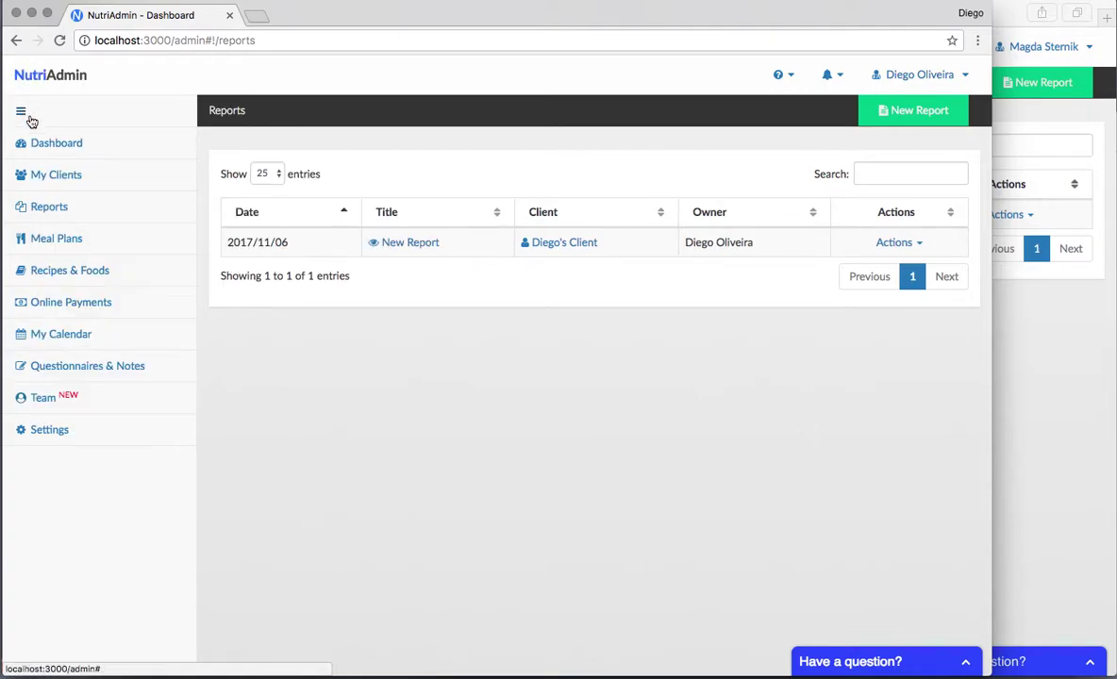
click(43, 401)
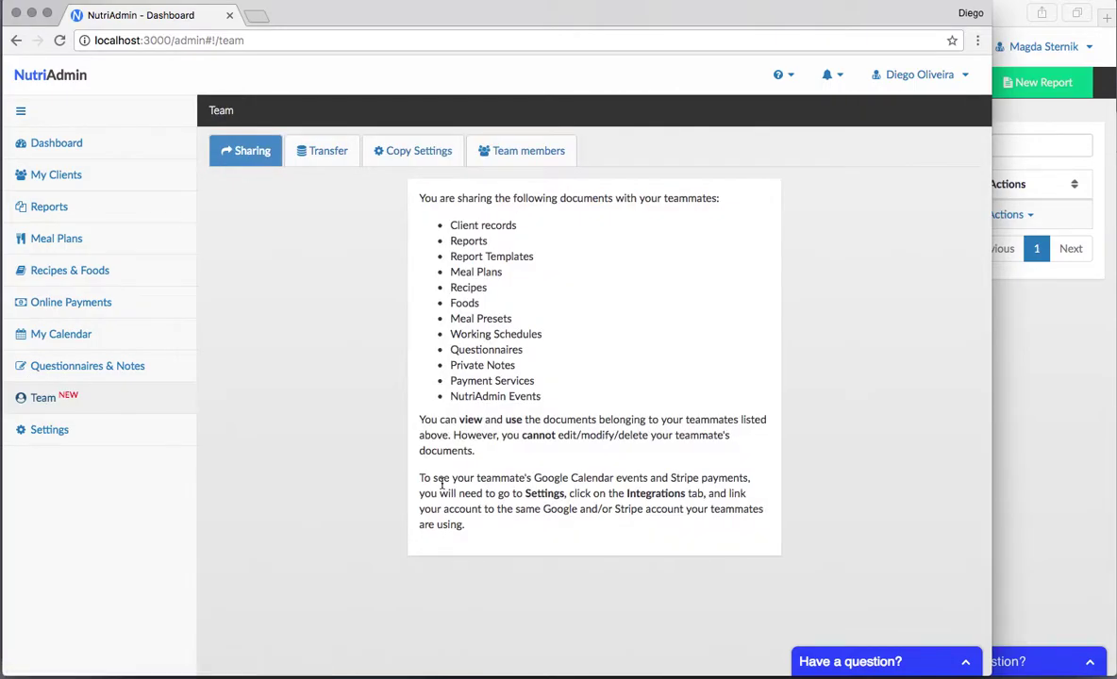
click(324, 154)
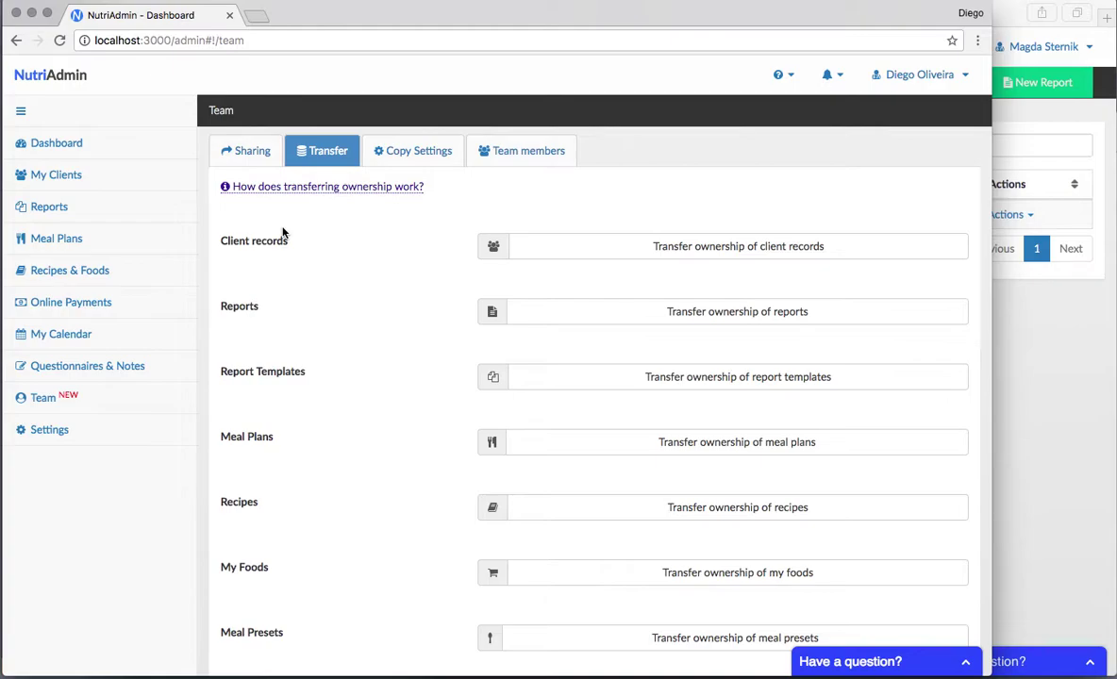
Read through the ownership transfer options on the Team > Transfer page.
mouse_move(266, 186)
scroll(403, 366, down, 5)
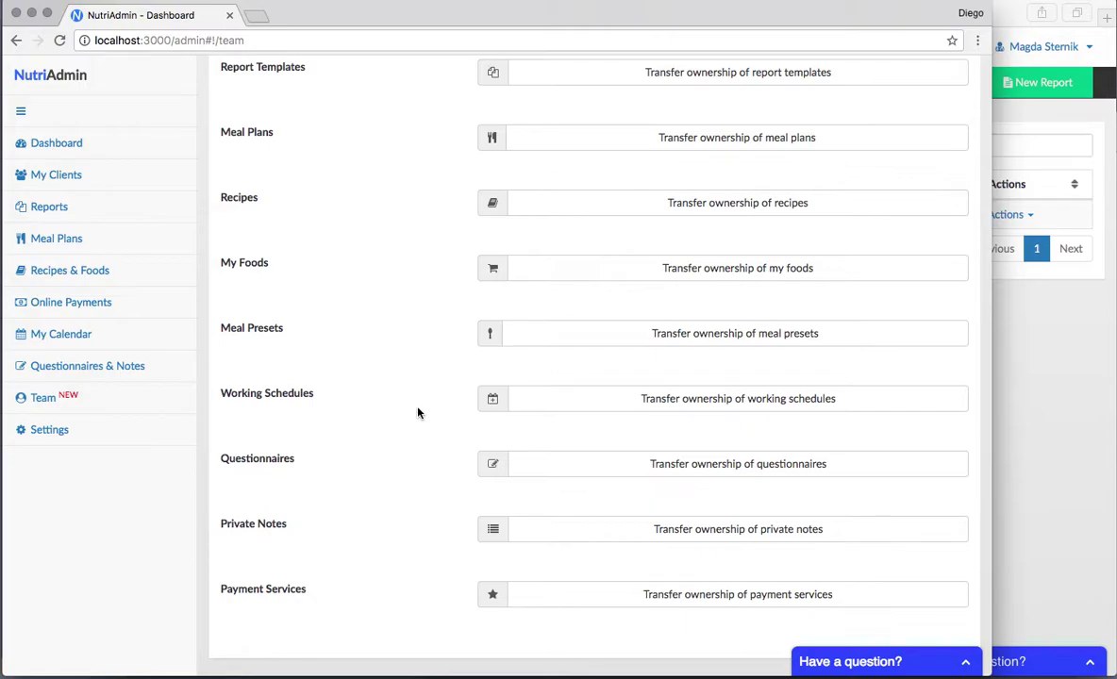
double_click(437, 400)
click(337, 376)
click(367, 372)
scroll(367, 384, up, 5)
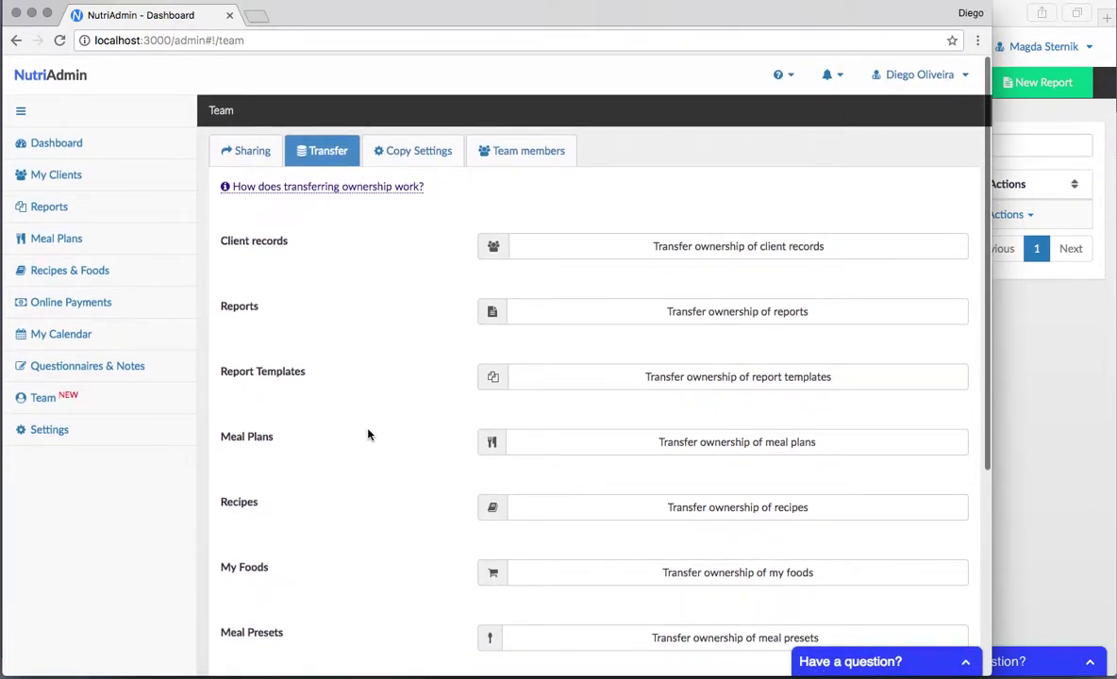
scroll(368, 432, down, 5)
scroll(368, 434, up, 5)
scroll(368, 434, down, 2)
scroll(368, 434, down, 3)
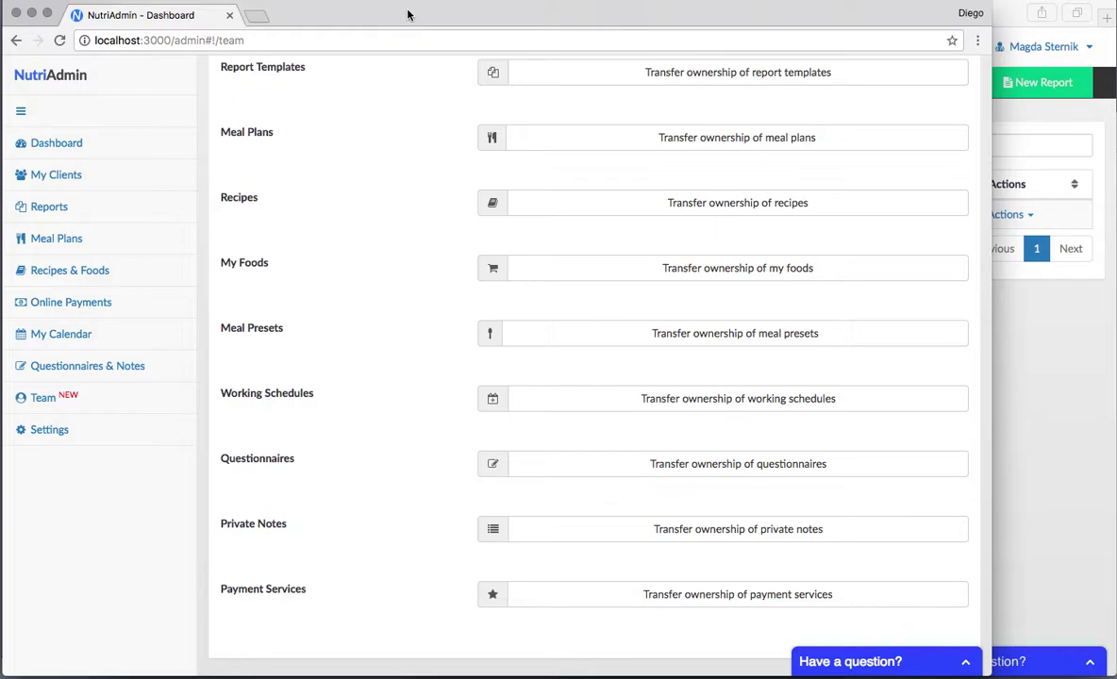
Finish reviewing the transfer page and bring up the teammate's Reports list.
triple_click(411, 511)
click(422, 572)
scroll(345, 585, down, 2)
click(1112, 390)
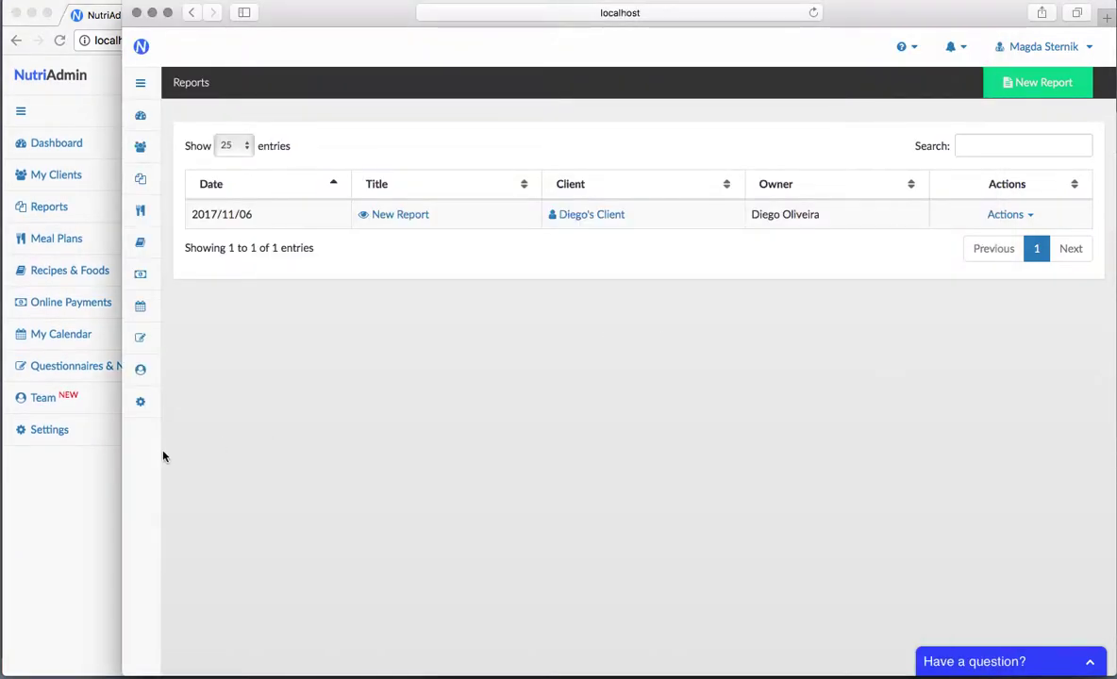
Return to the owner's Team > Transfer page scrolled back to the top.
click(39, 540)
scroll(329, 115, up, 5)
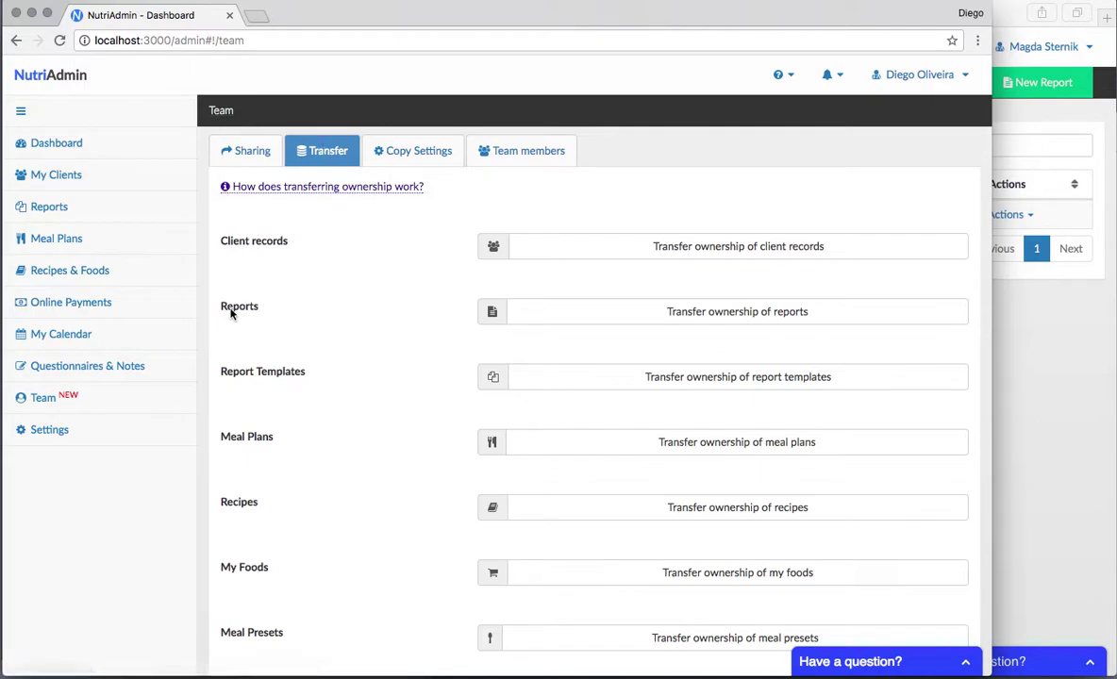
Transfer ownership of New Report to the other teammate and confirm the transfer.
click(746, 318)
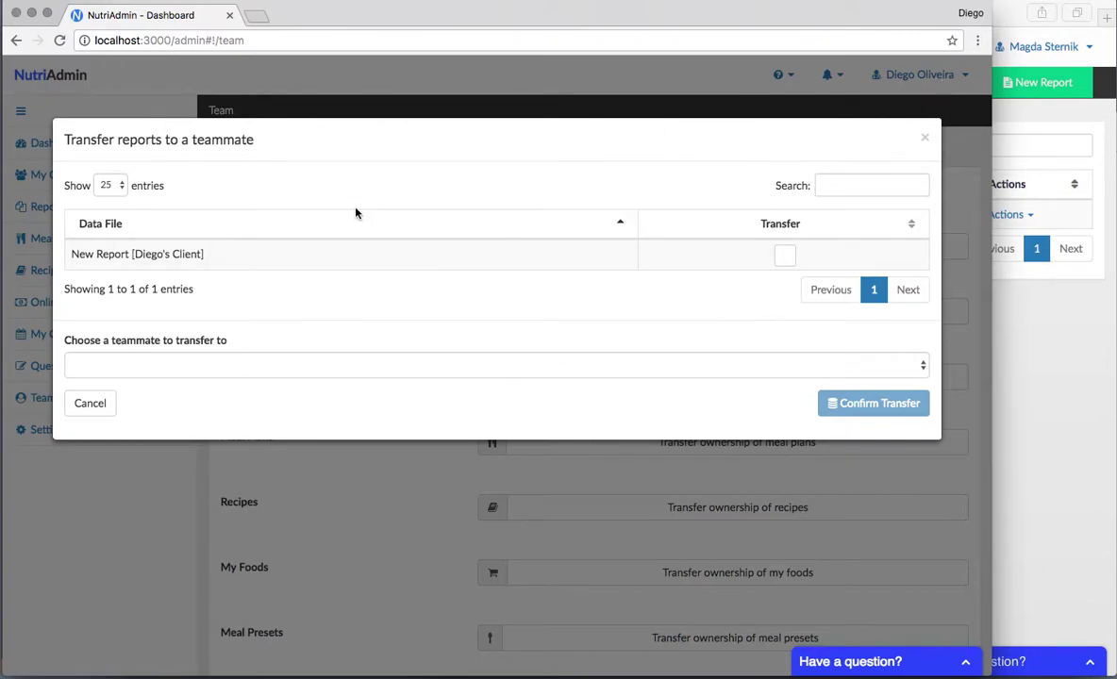
click(786, 257)
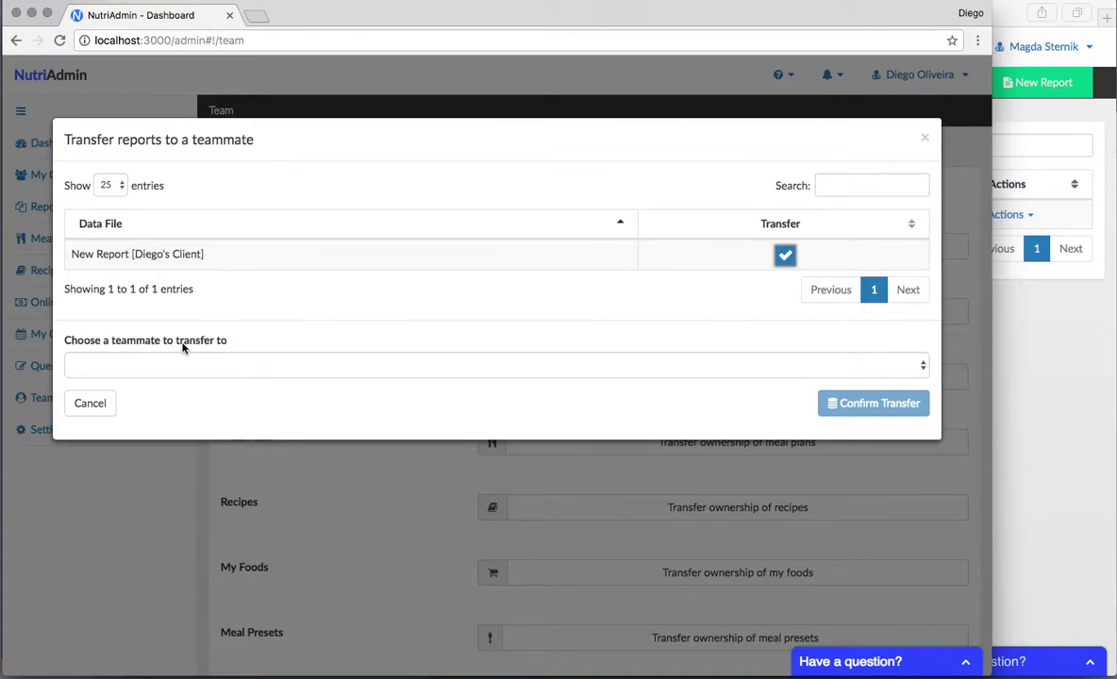
click(242, 370)
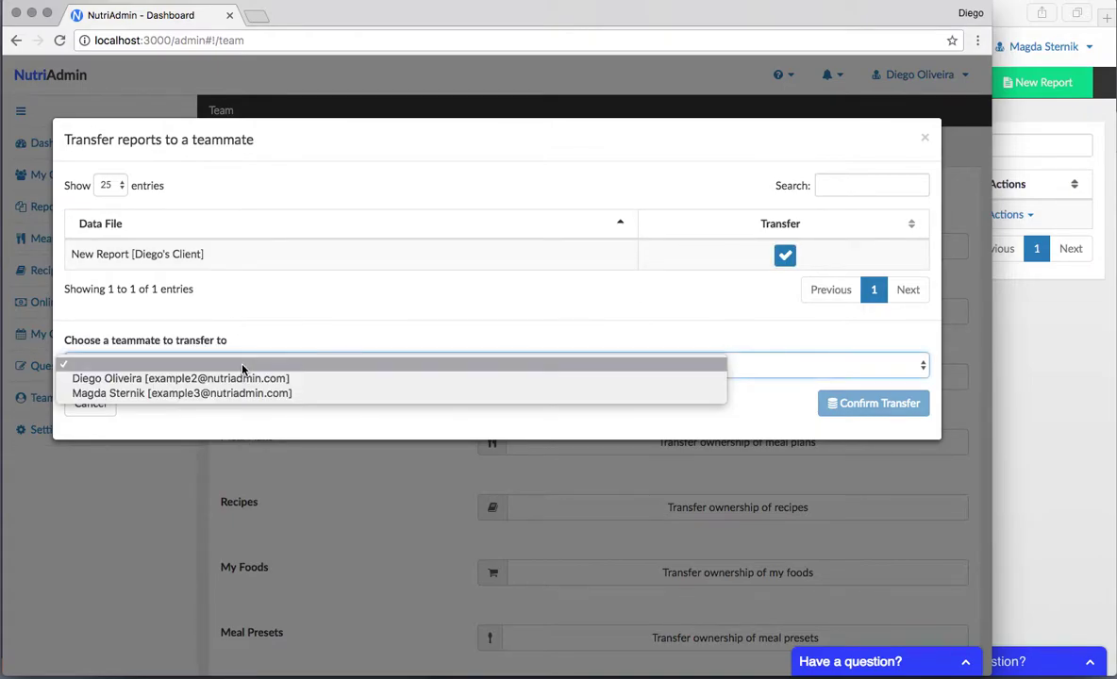
click(243, 396)
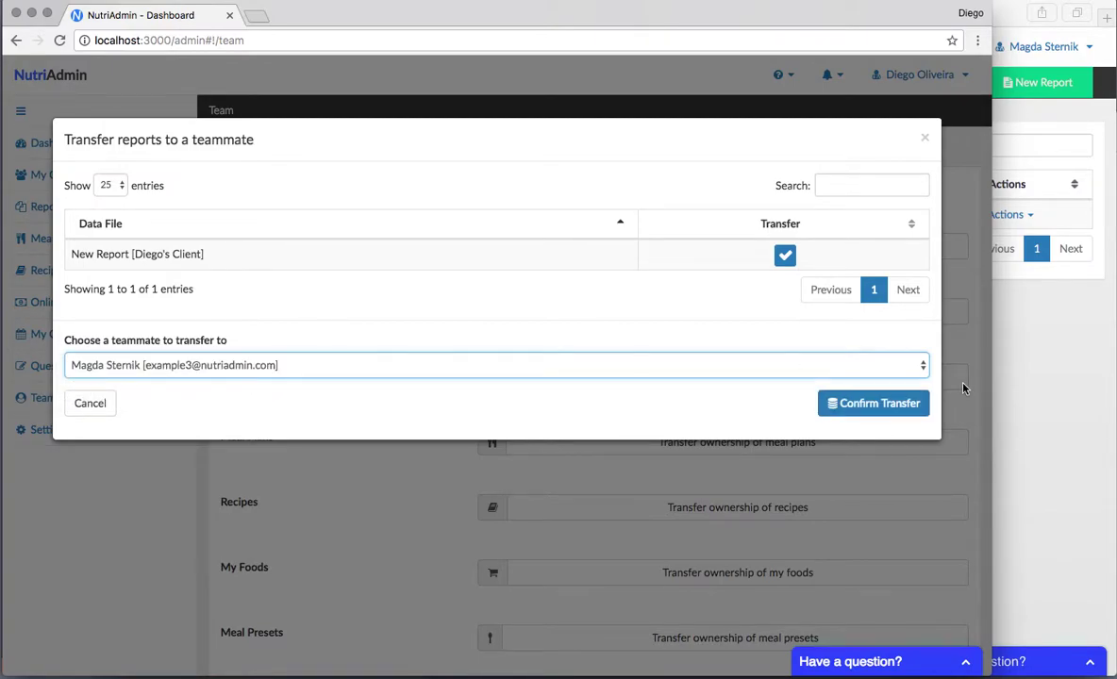
click(869, 405)
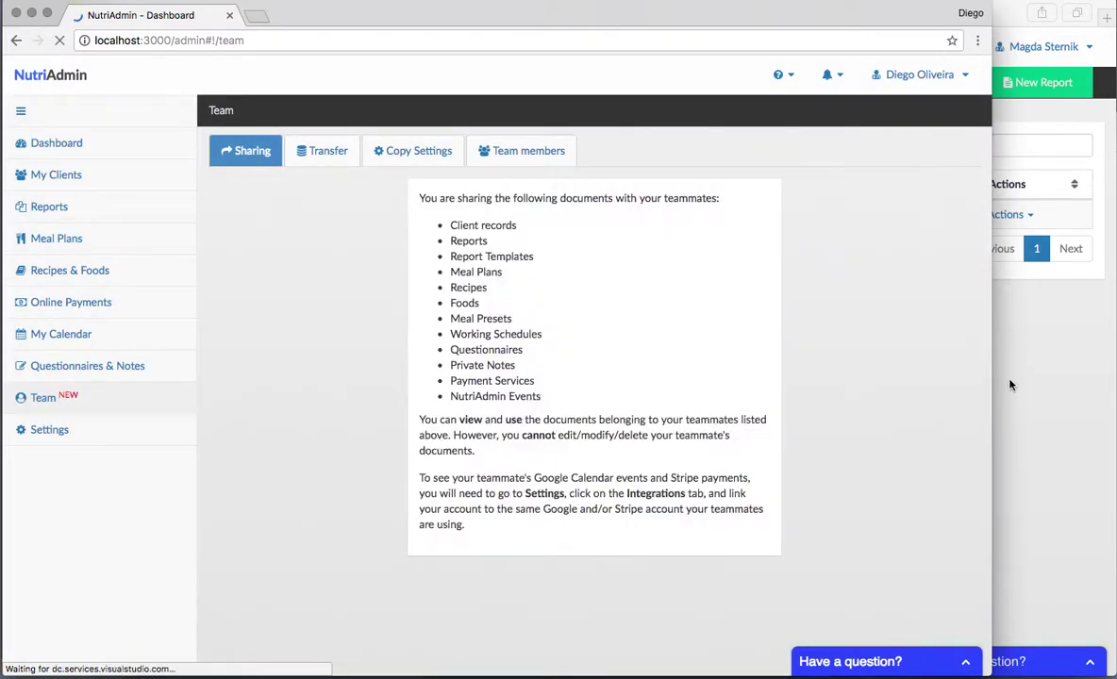
Reload the teammate's Reports list and check New Report's new owner.
click(1008, 382)
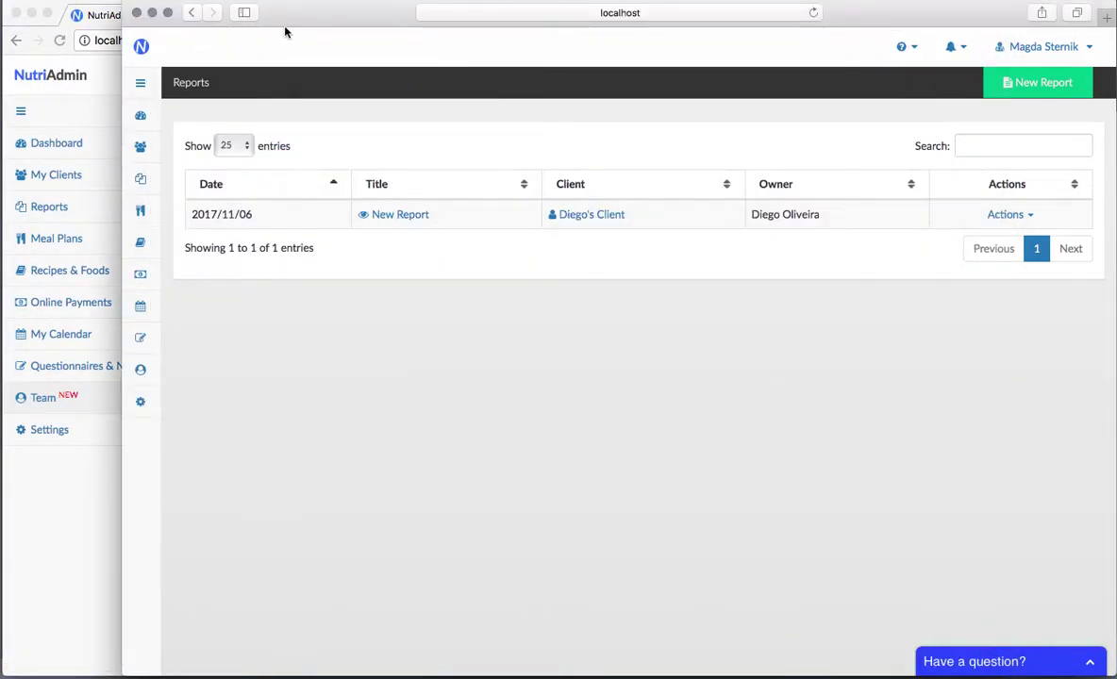
click(814, 12)
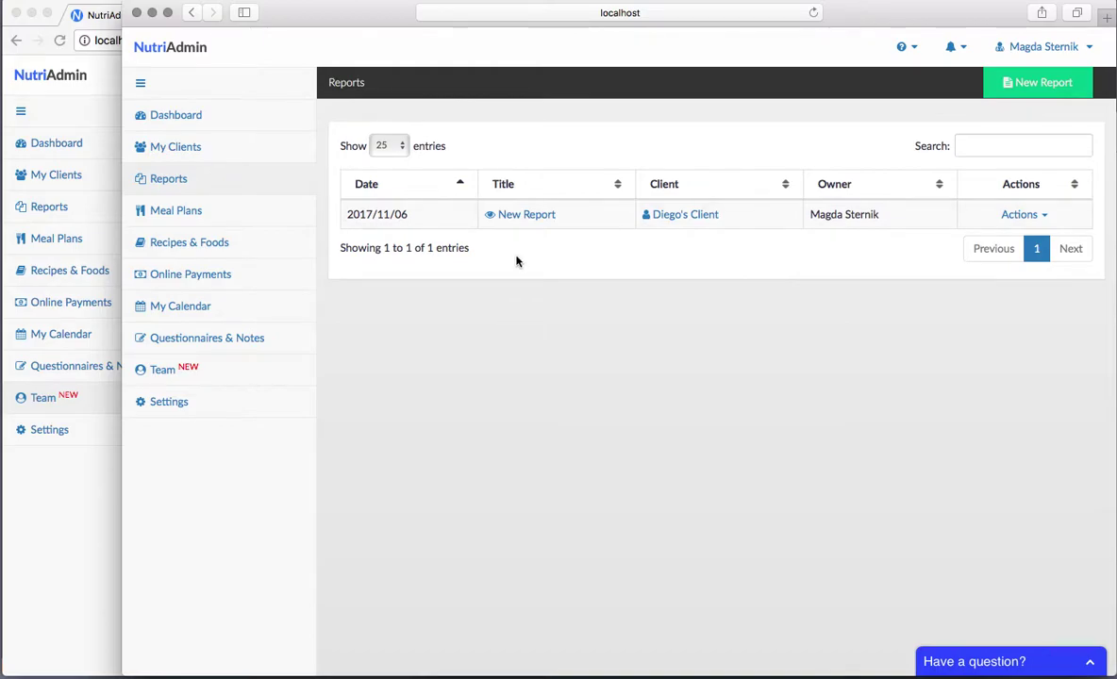
triple_click(850, 215)
click(857, 302)
Add an 'edited by' line with the teammate's name to New Report, save, and reload.
click(521, 215)
click(226, 363)
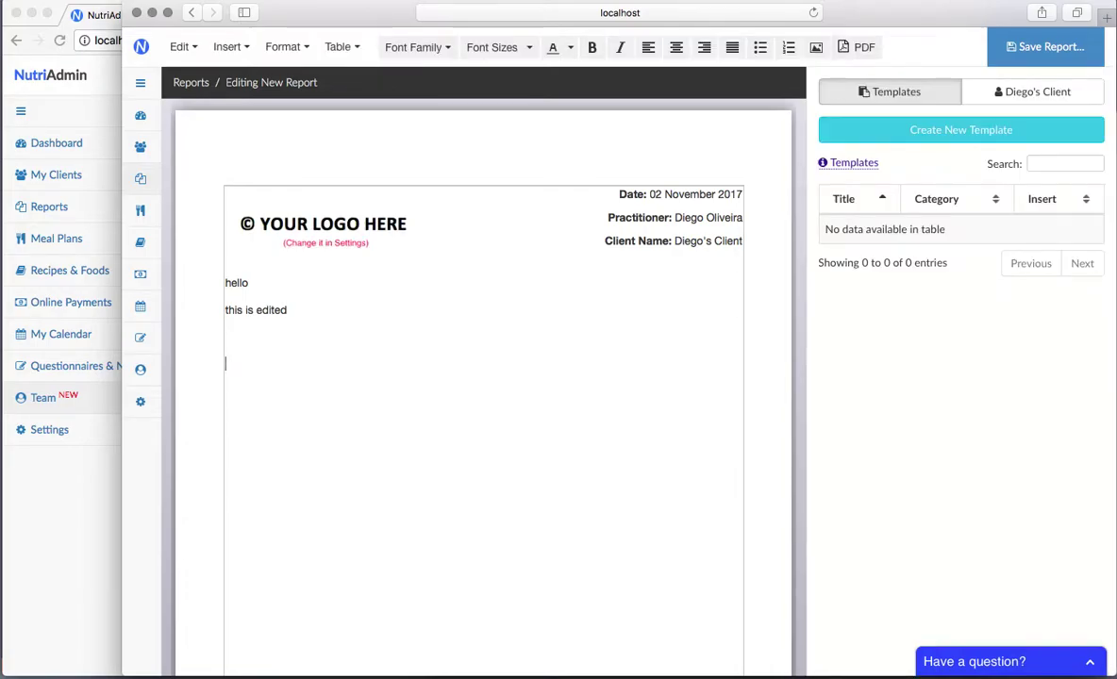
text(edited by Magda)
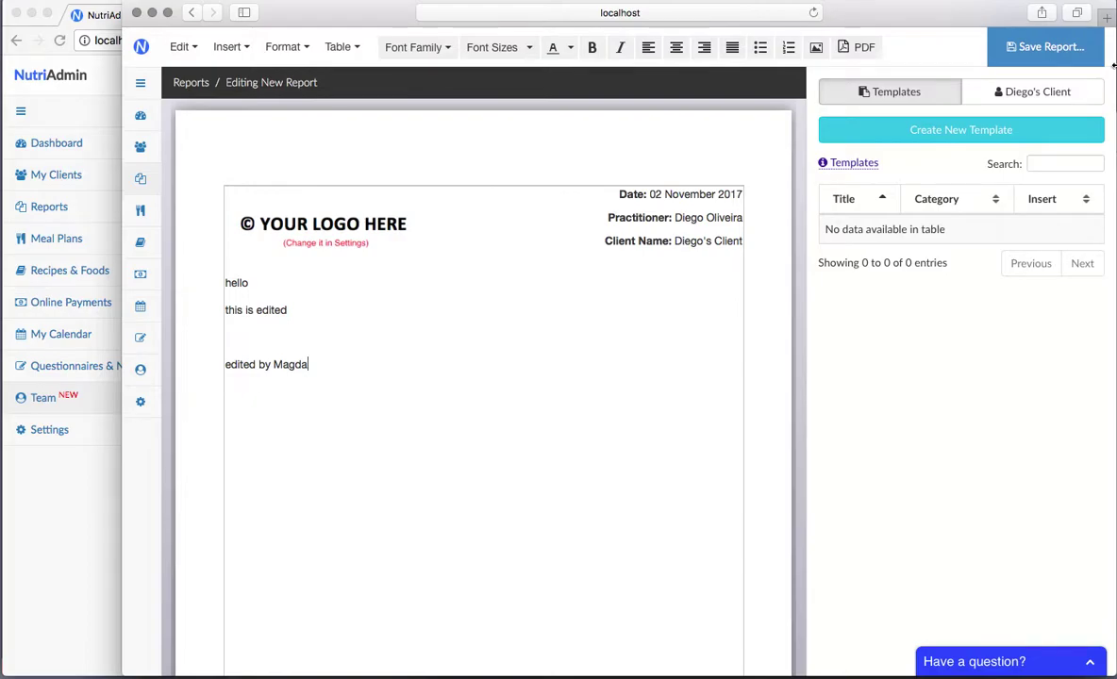
click(1038, 46)
click(1044, 94)
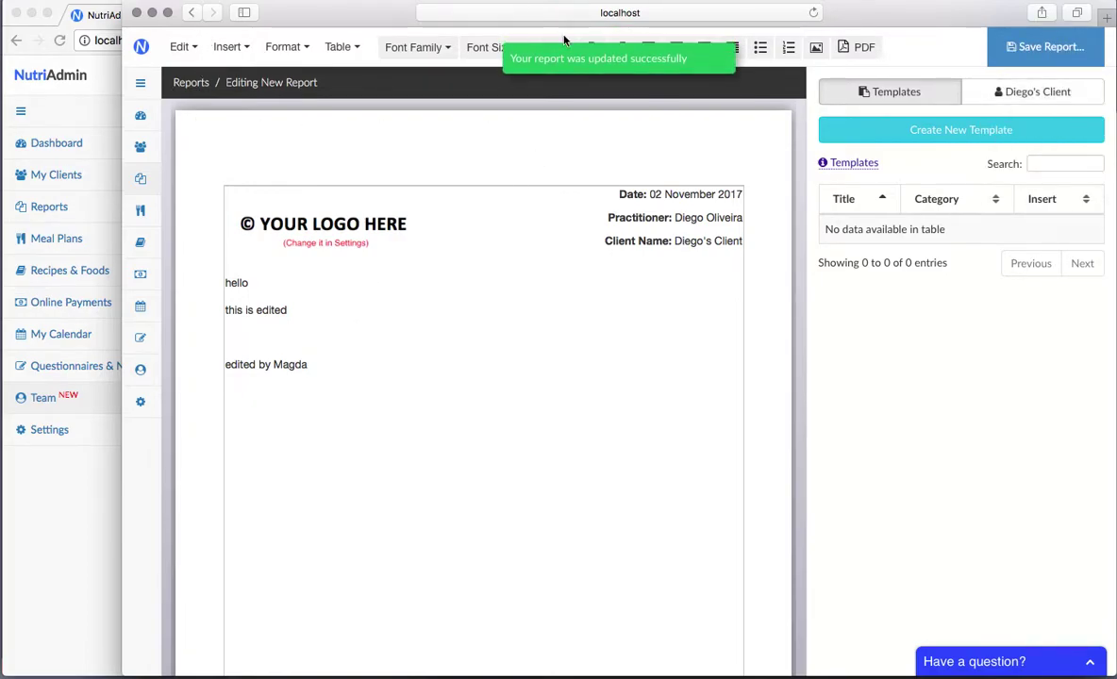
click(814, 12)
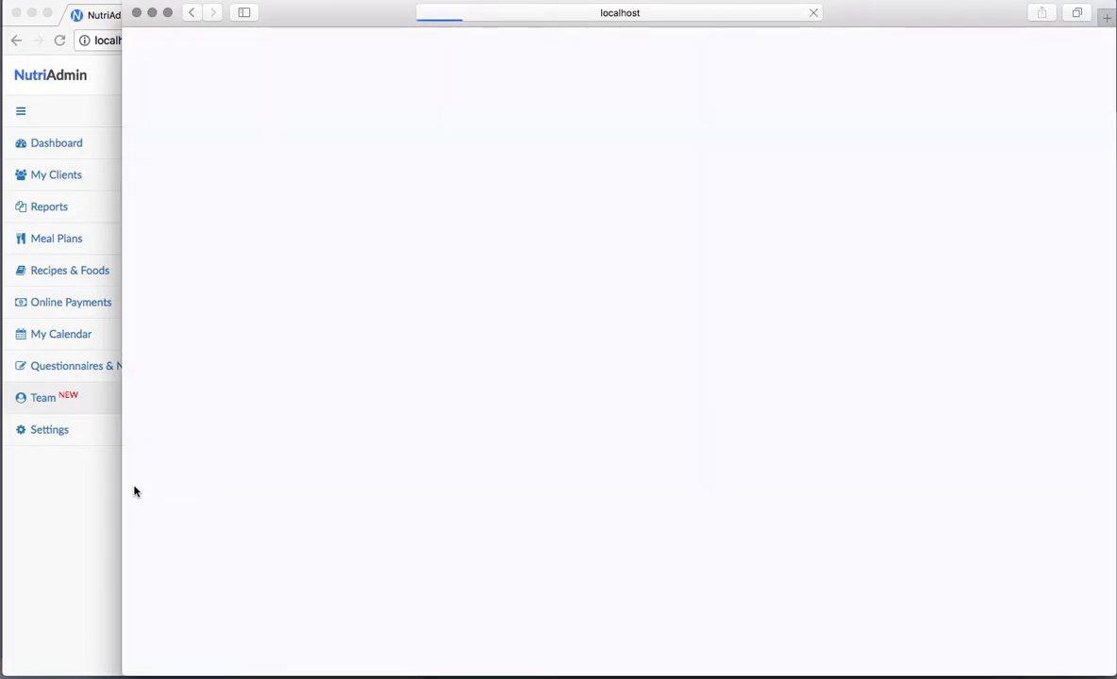
In the original owner's window, reload the Reports list and open the transferred New Report.
click(64, 508)
click(112, 212)
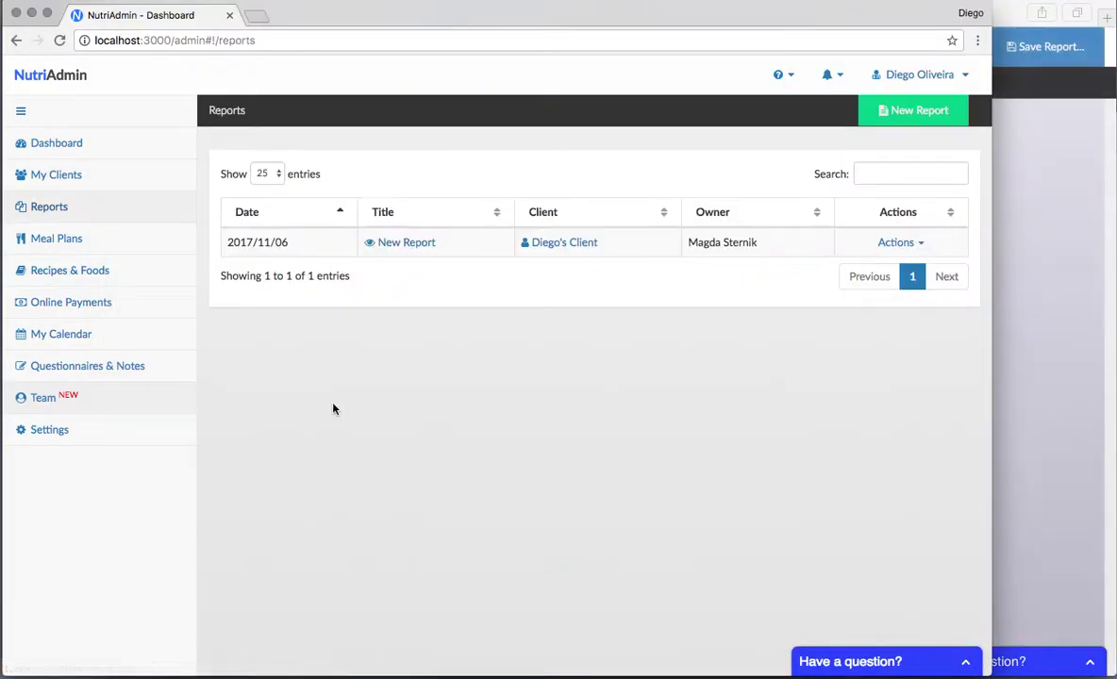
key(super+r)
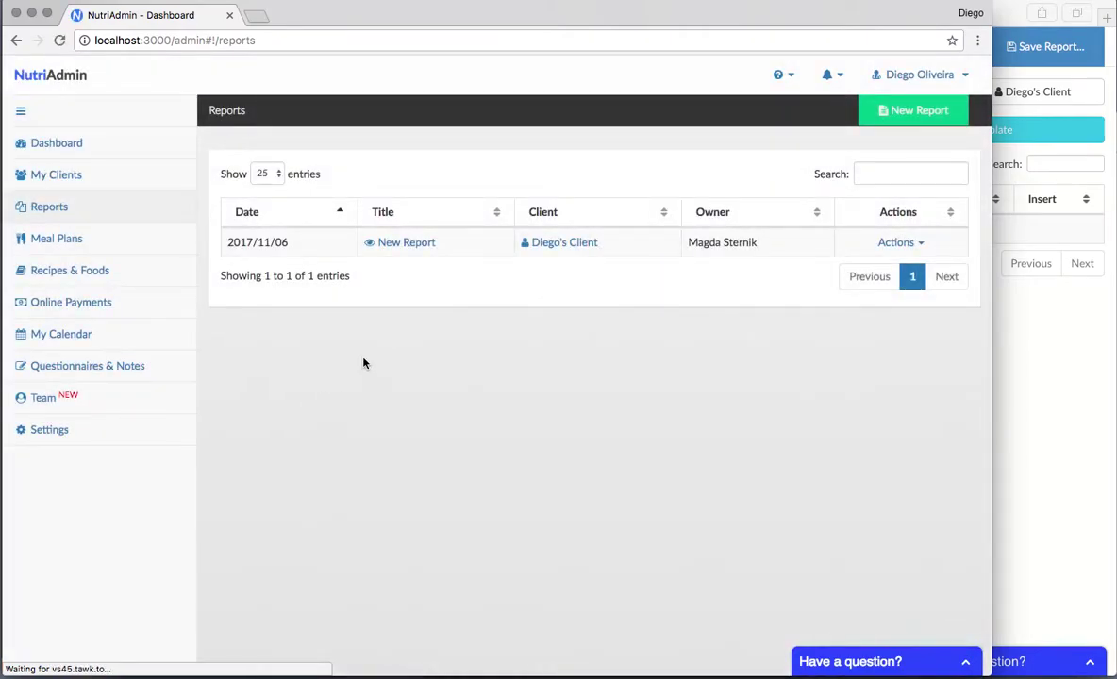
click(410, 244)
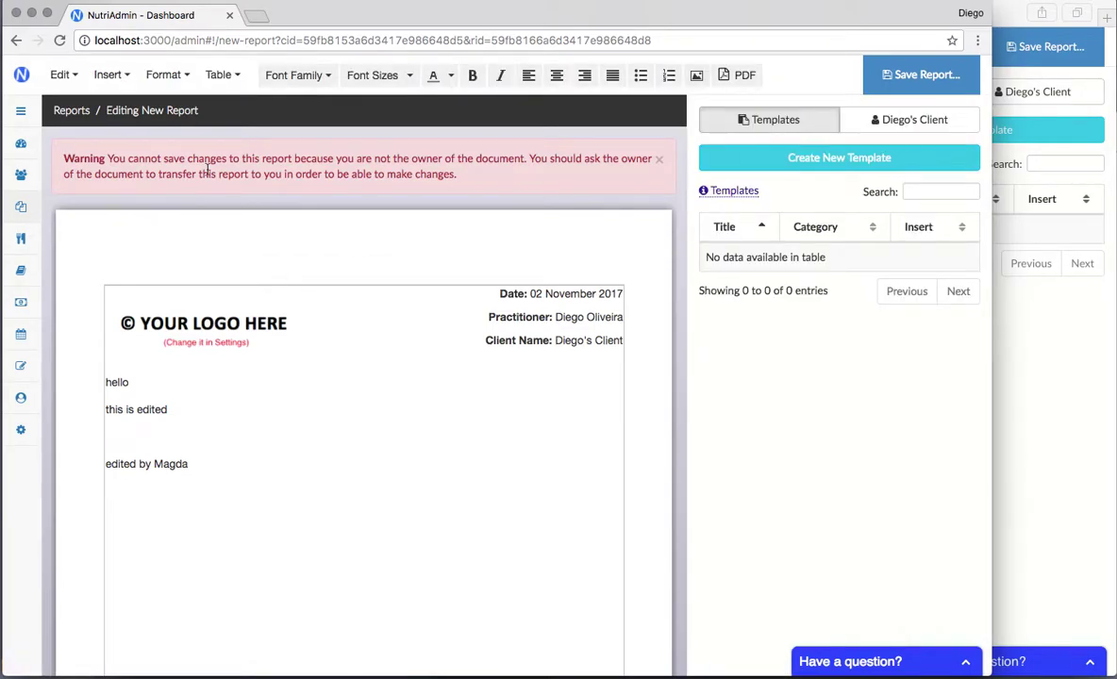
Check the report's cannot-save warning banner, then return to the Dashboard.
triple_click(192, 158)
click(275, 364)
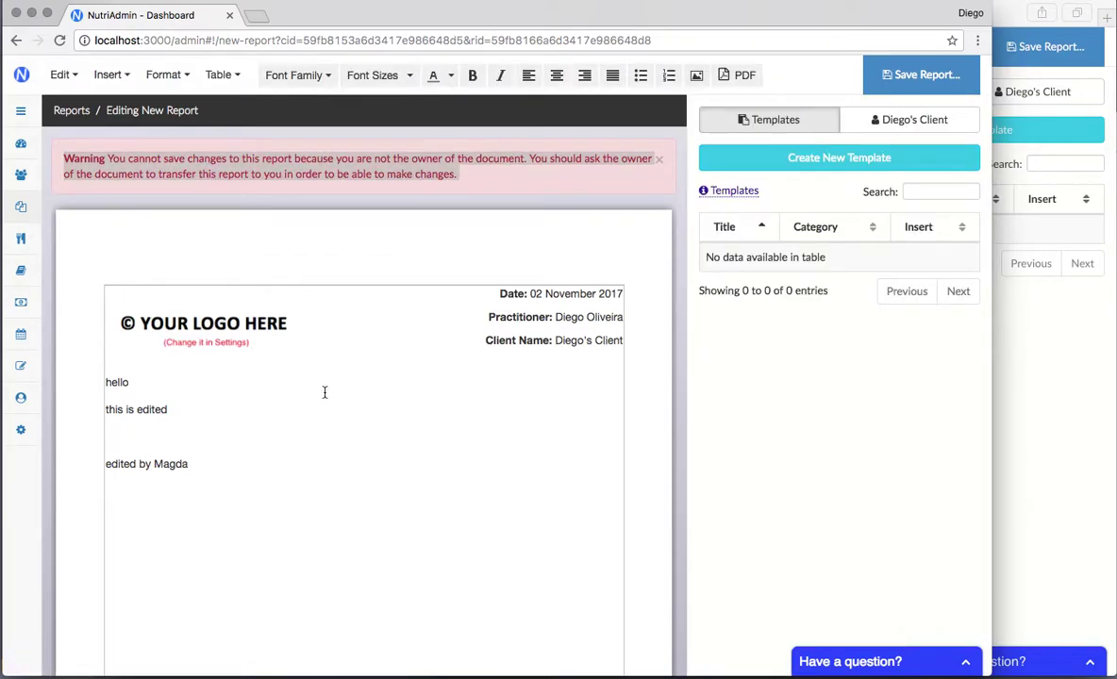
double_click(302, 158)
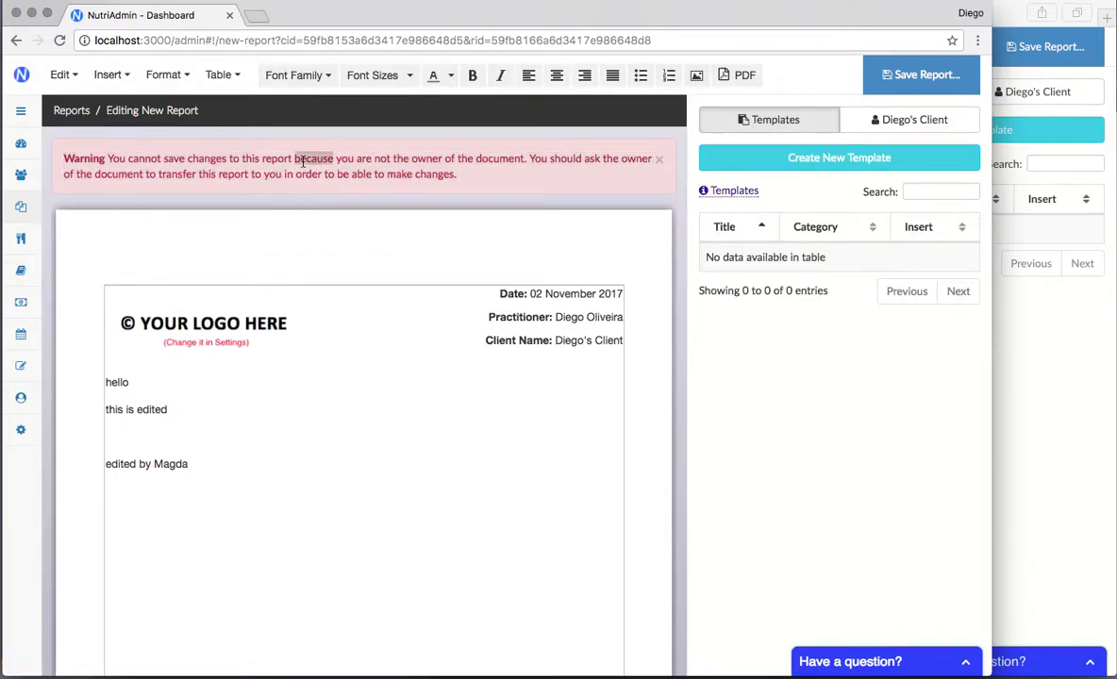
click(241, 158)
click(22, 144)
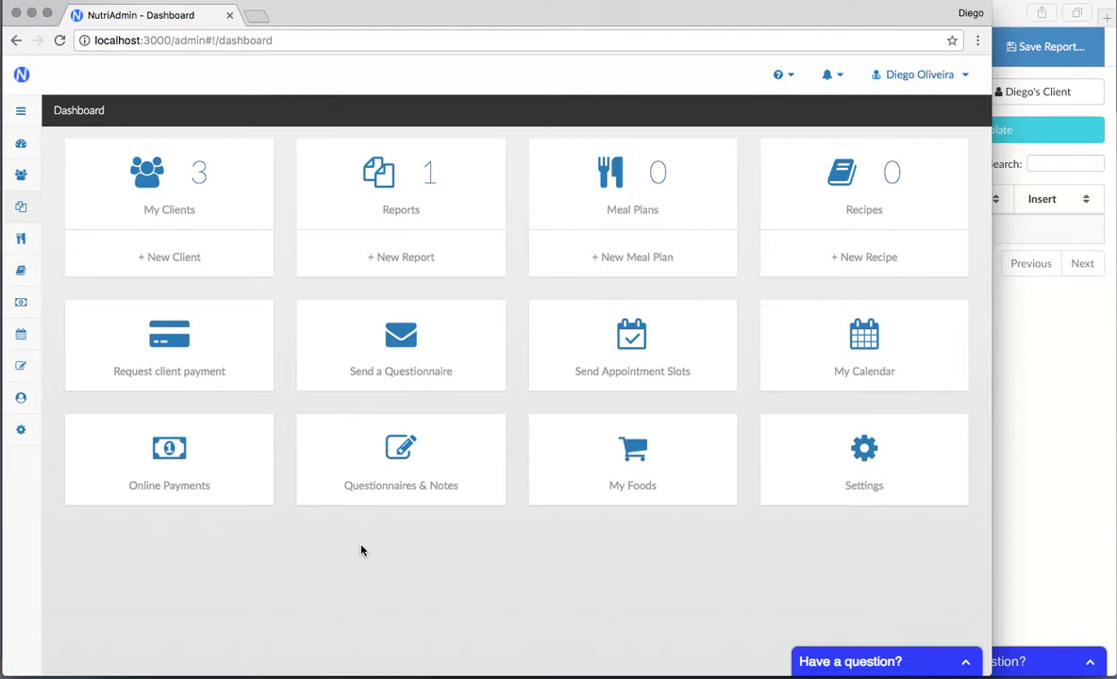
Show the Team page's Transfer tab listing ownership transfer options for clients, reports and meal plans.
click(28, 101)
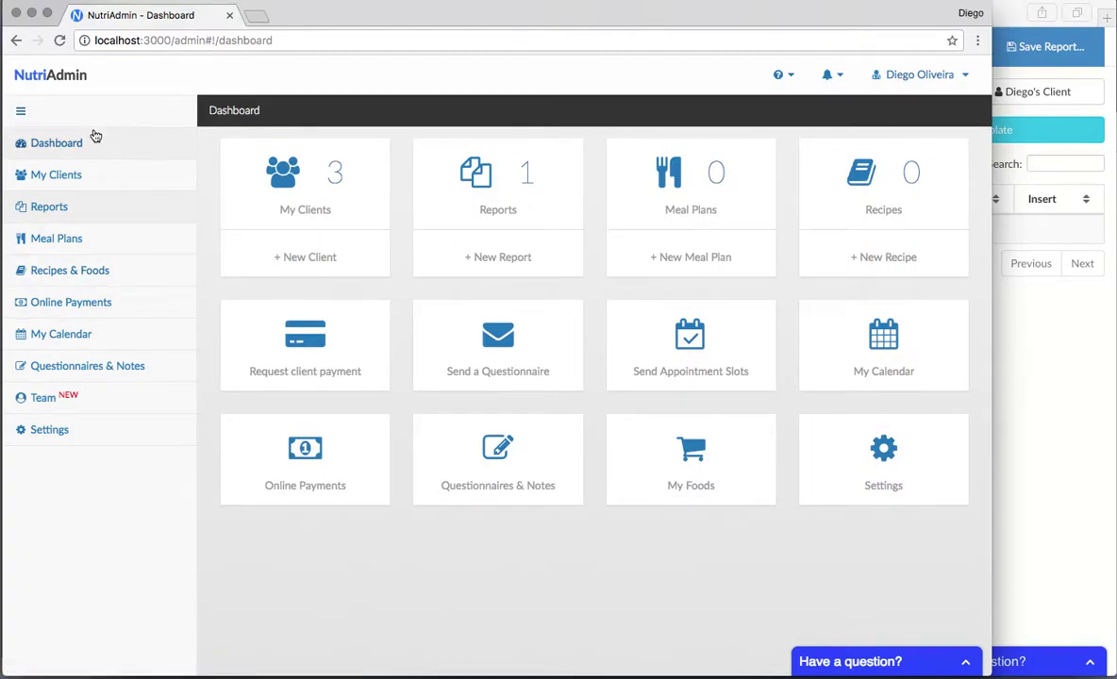
click(81, 399)
click(326, 152)
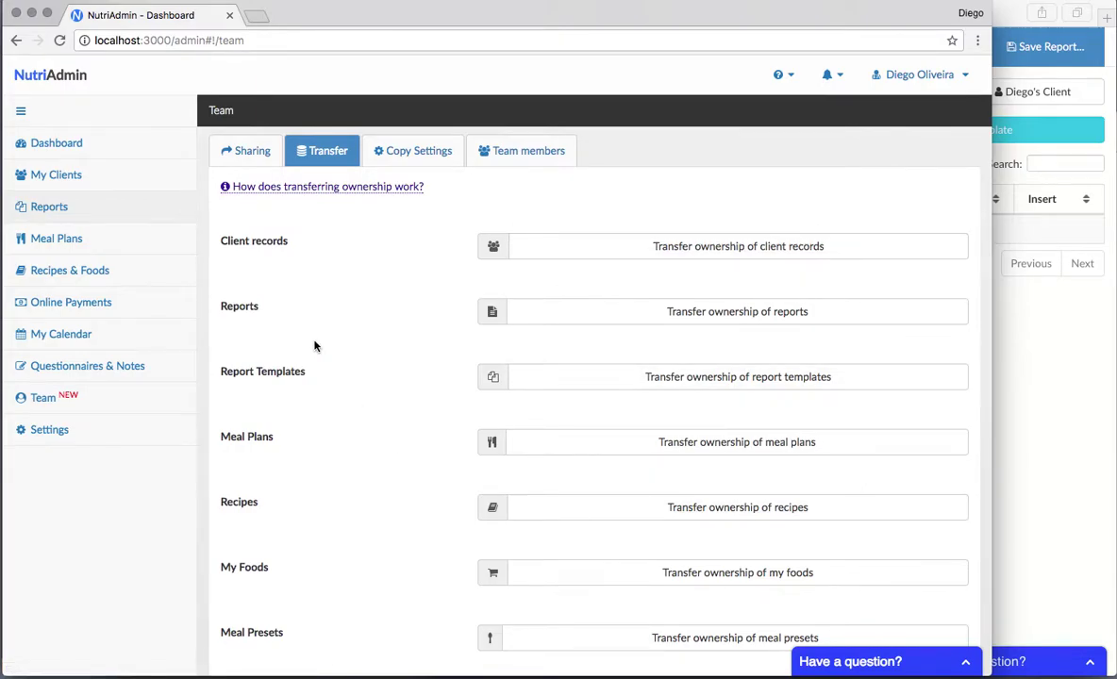
click(1108, 434)
click(84, 574)
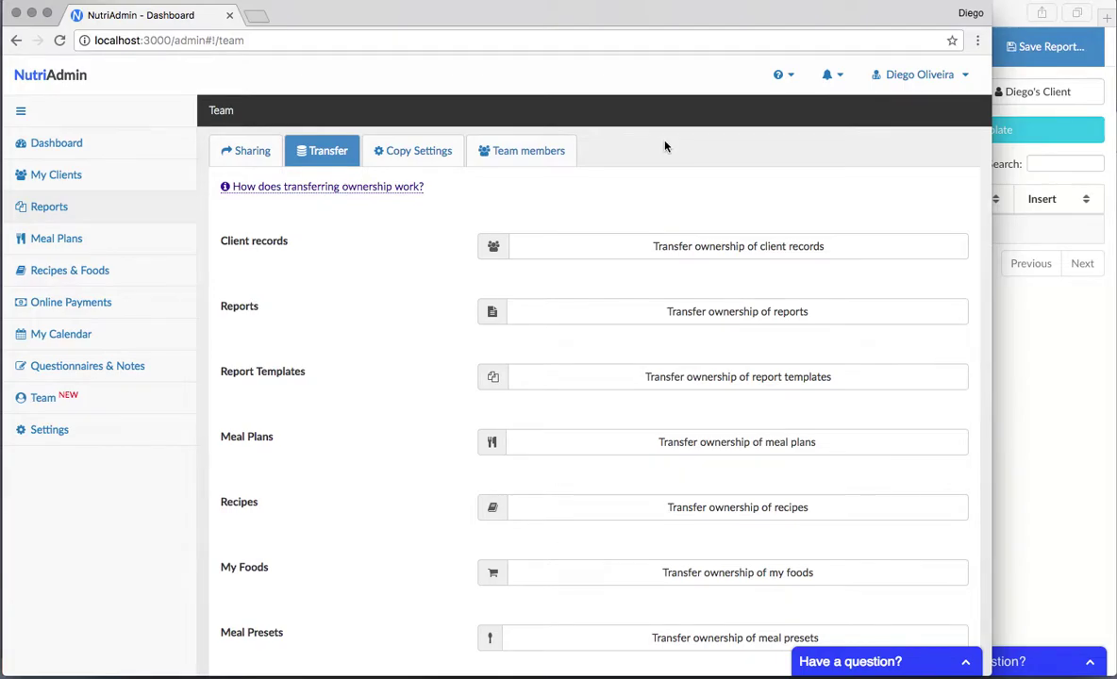